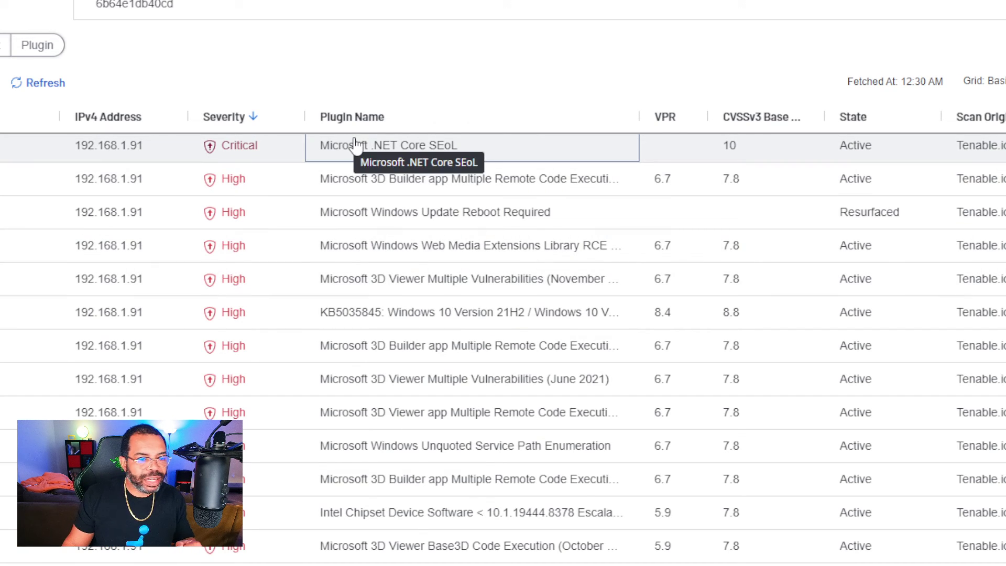
Open the critical Microsoft .NET Core SEoL finding to see its plugin output (version 5.0.17.31213).
left_click(355, 146)
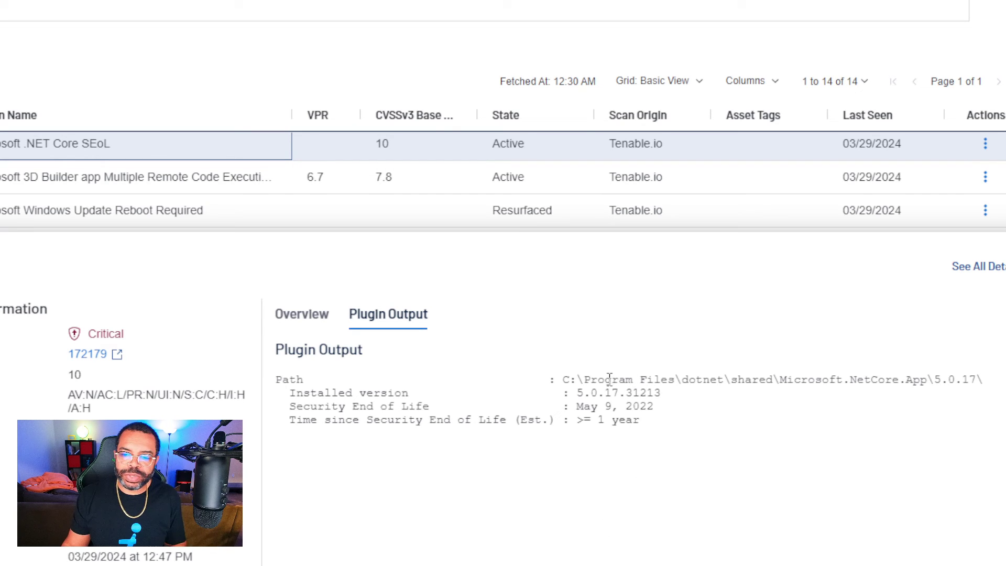
Select the .NET Core install path in Plugin Output and copy it to the clipboard.
left_click_drag(562, 379, 942, 378)
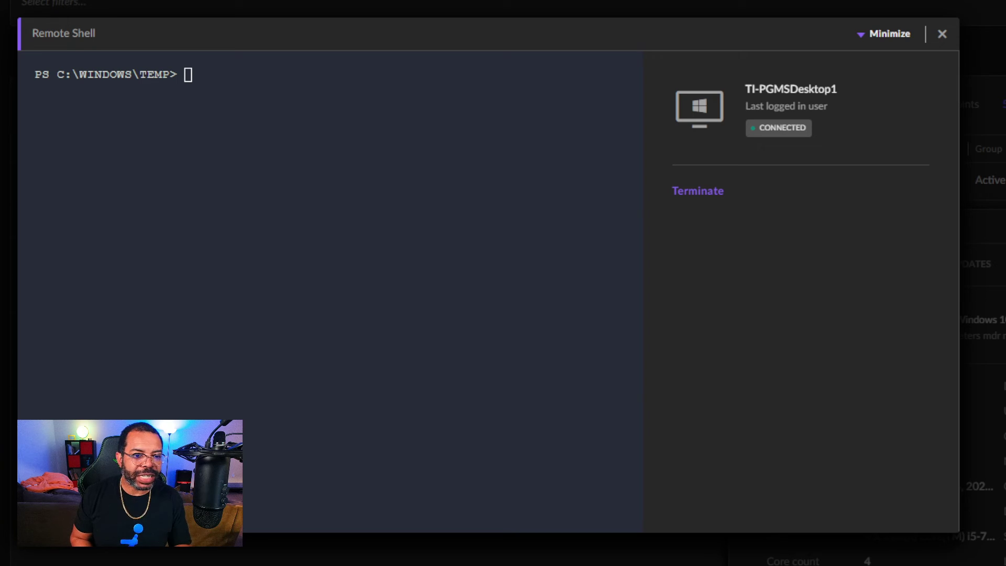
left_click(356, 175)
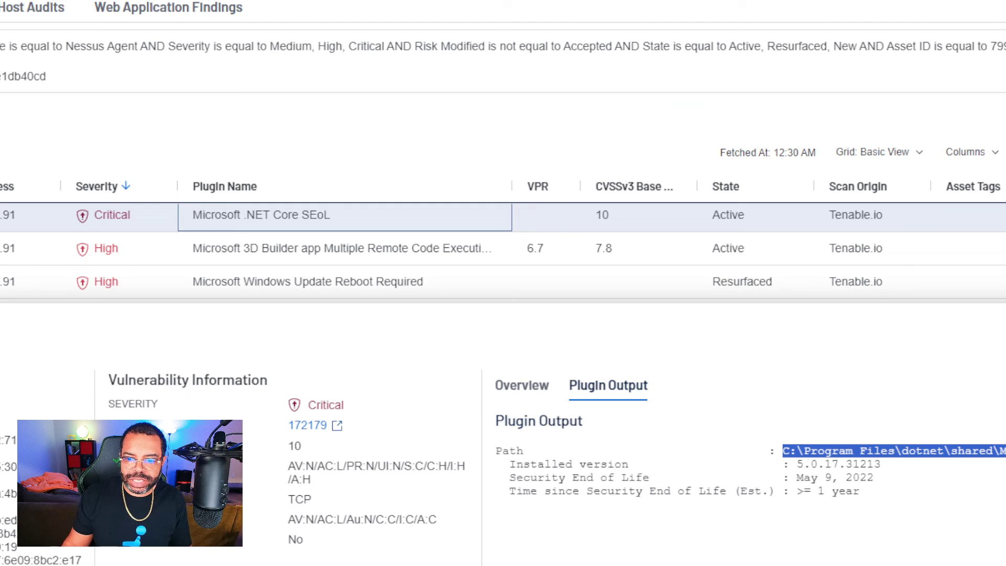
left_click(914, 476)
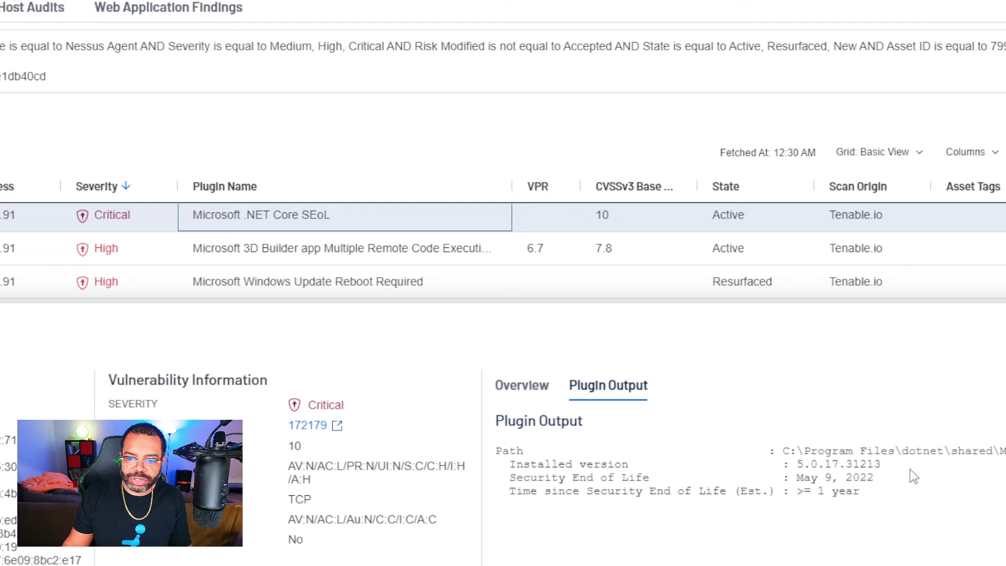
left_click_drag(810, 452, 1005, 451)
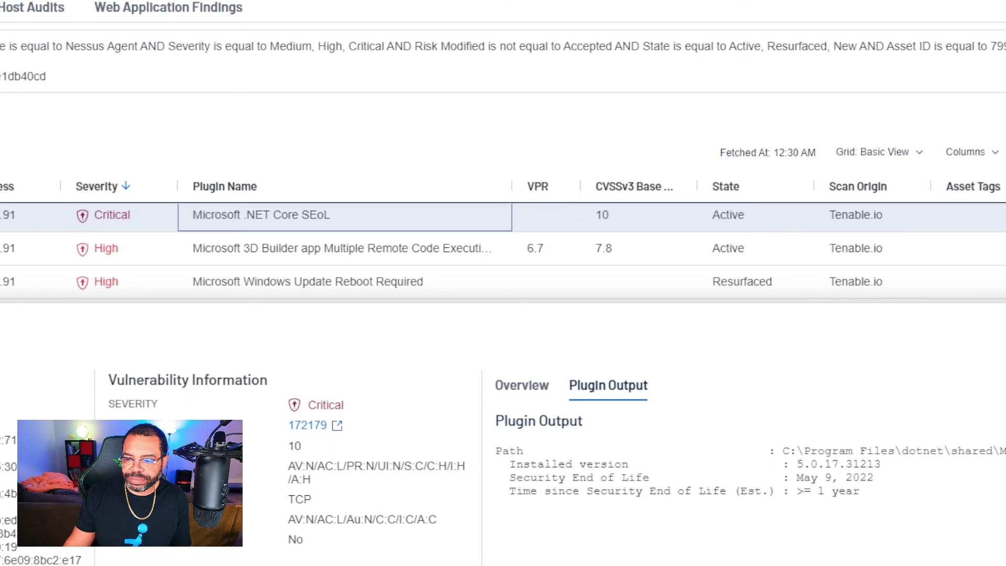
right_click(977, 259)
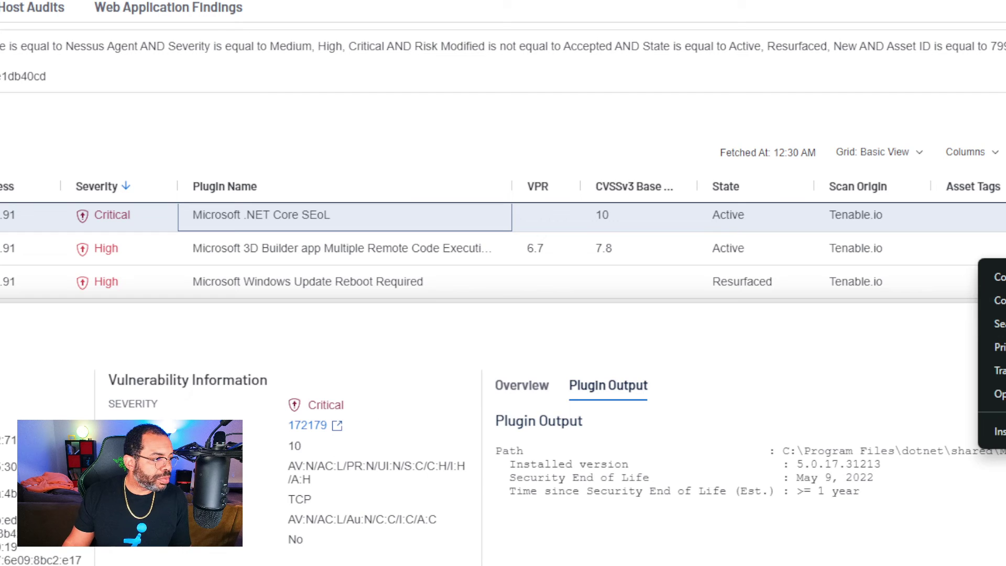
left_click(1002, 283)
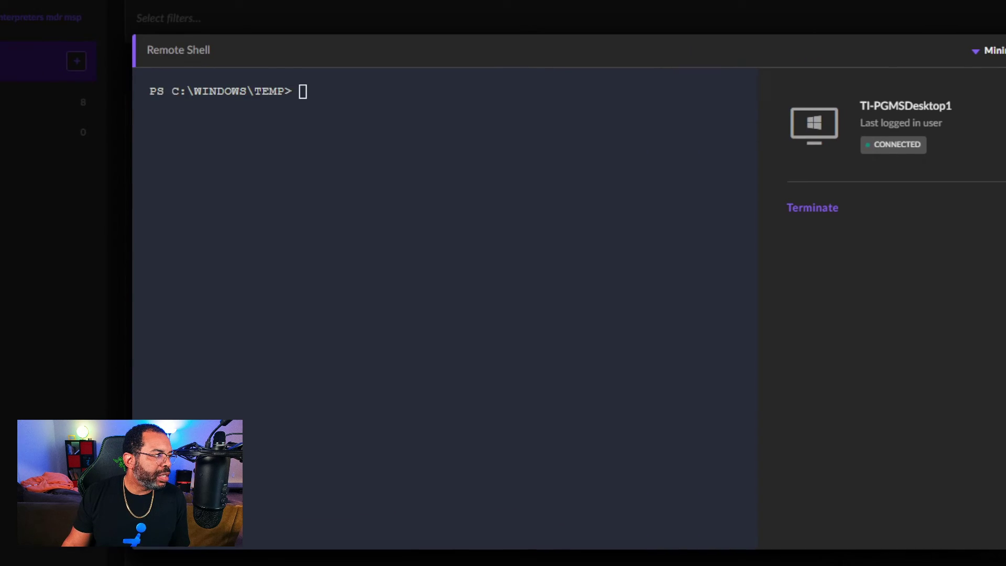
Type reg query "HKLM\ at the Remote Shell's PowerShell prompt, fixing the initial typos.
left_click(177, 150)
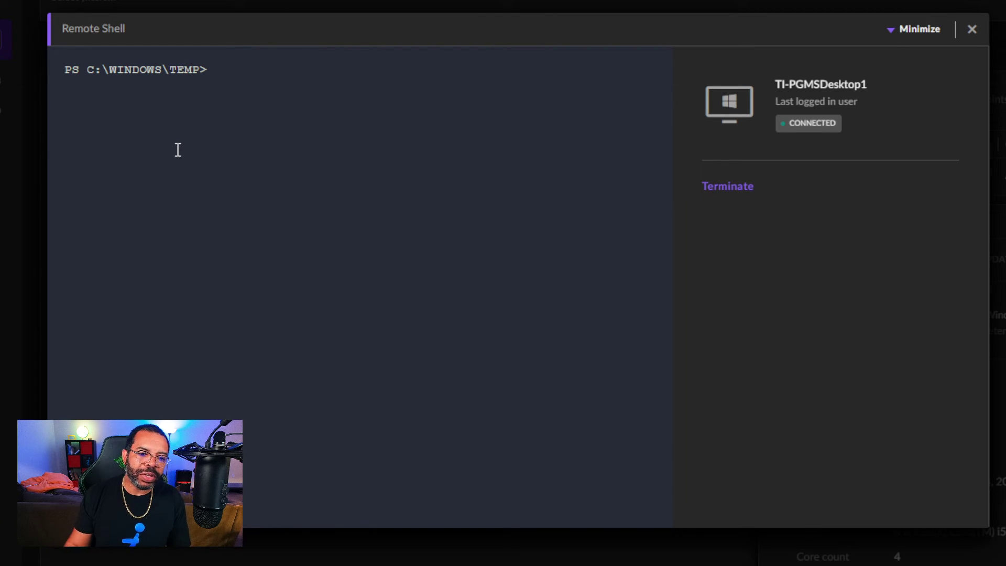
type("re")
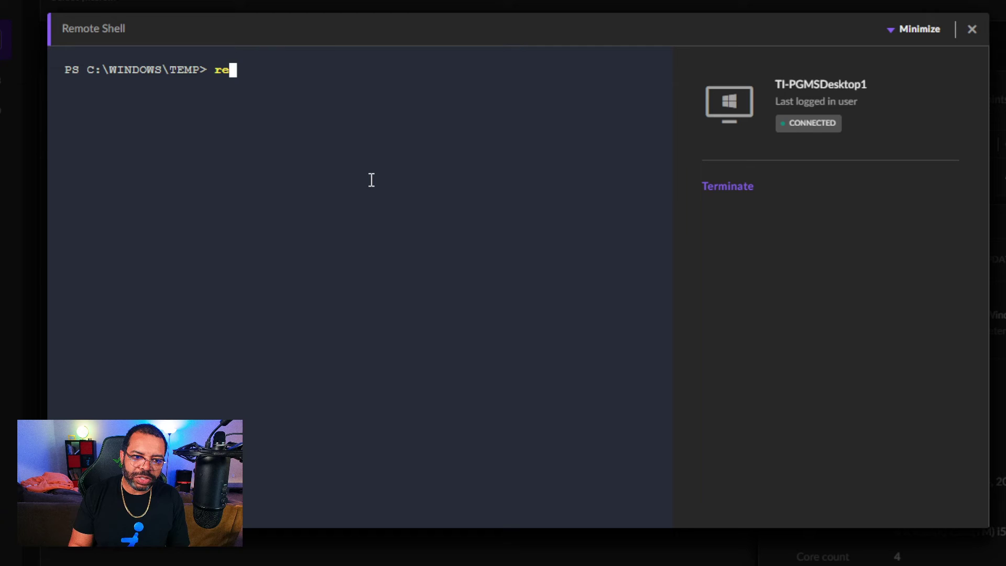
key("BackSpace")
key("BackSpace")
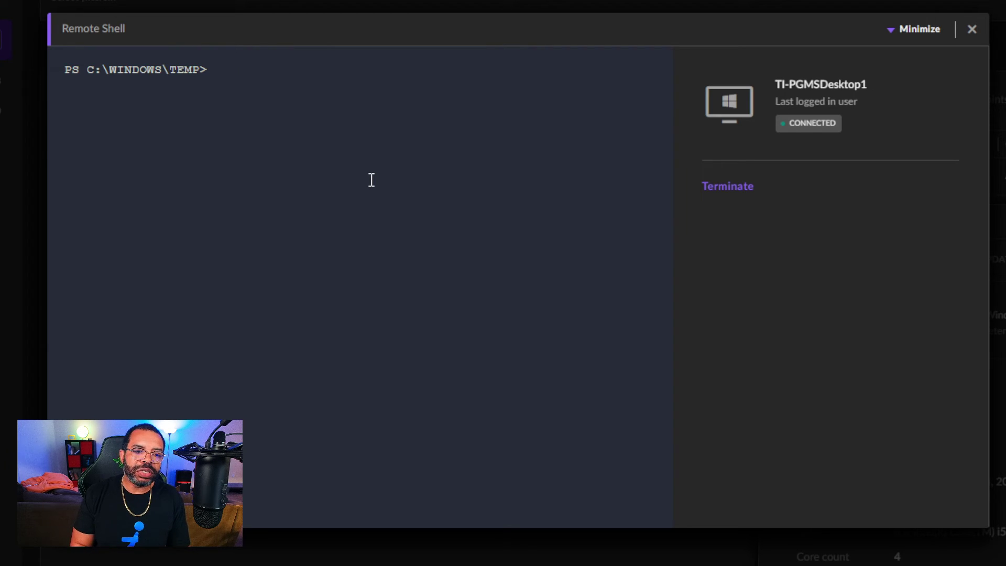
type("ge")
key("BackSpace")
key("BackSpace")
type("reg qu")
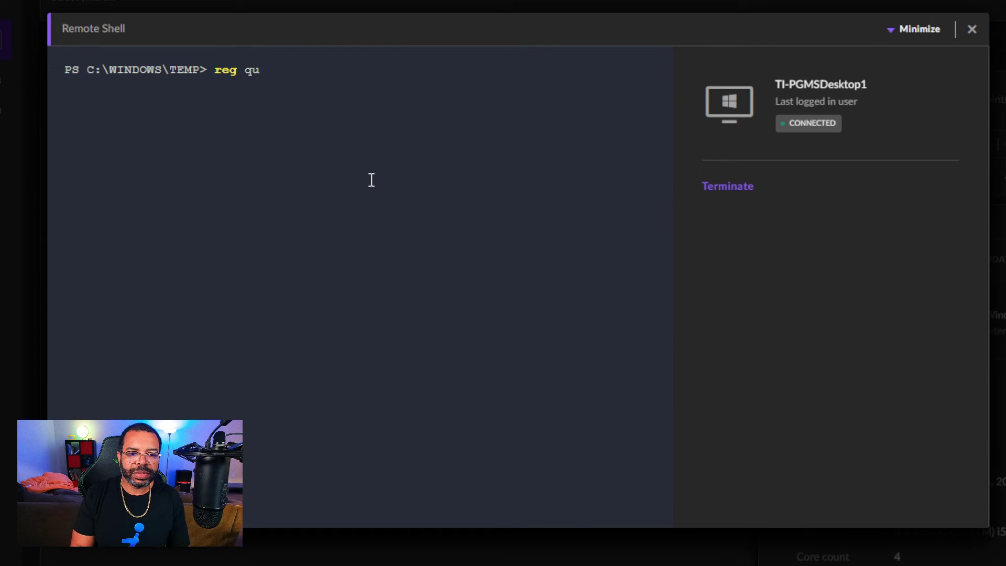
type("ery ")
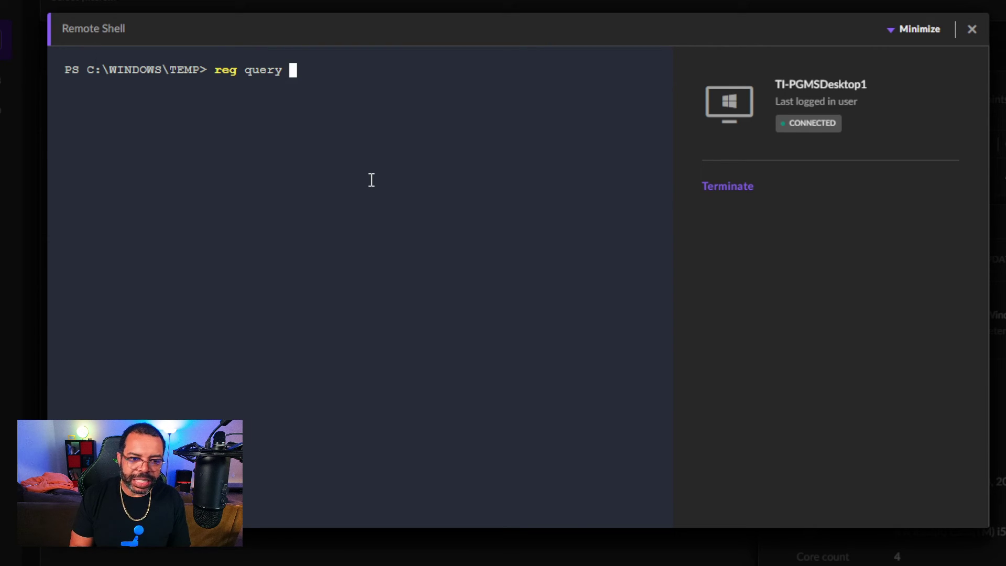
type("\"H")
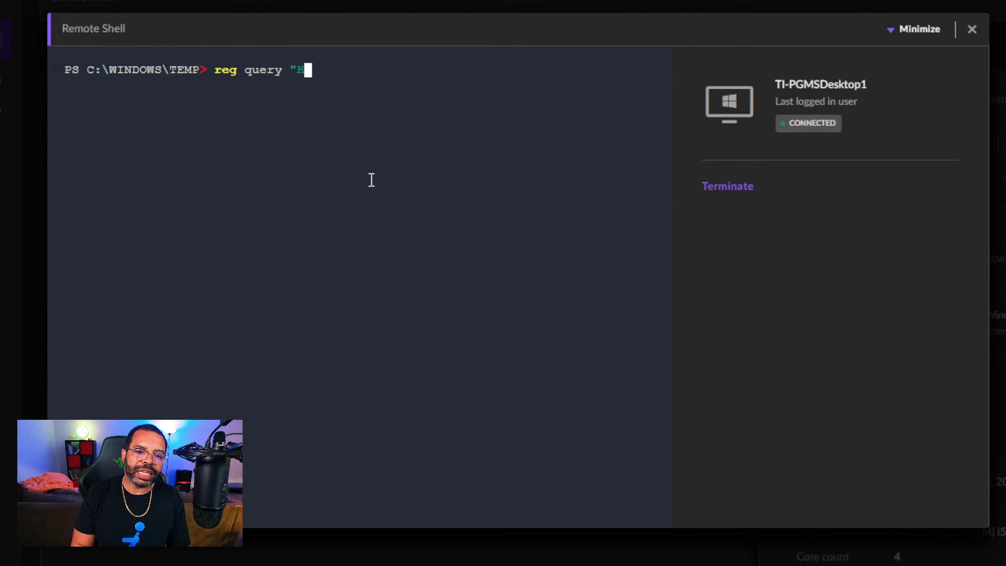
type("KLM\\")
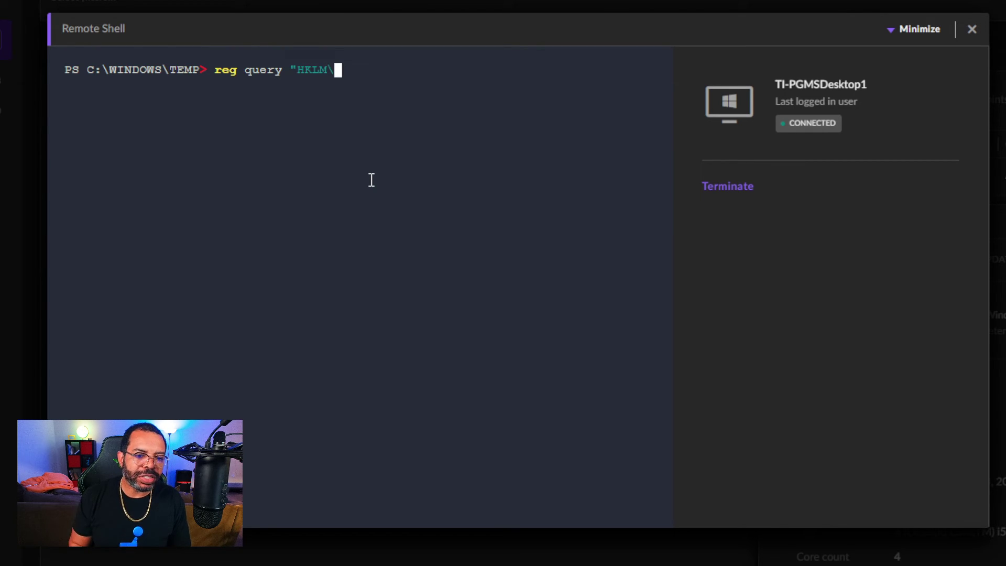
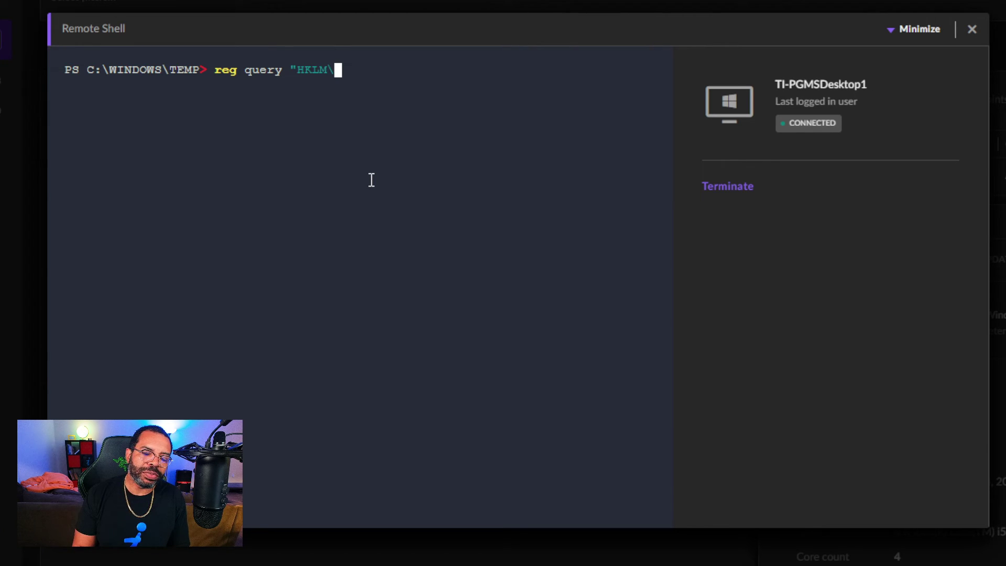
Run reg query on HKLM\Software\...\Uninstall with /f "5.0.17" /s, finding three .NET 5.0.17 entries.
type("SOFT")
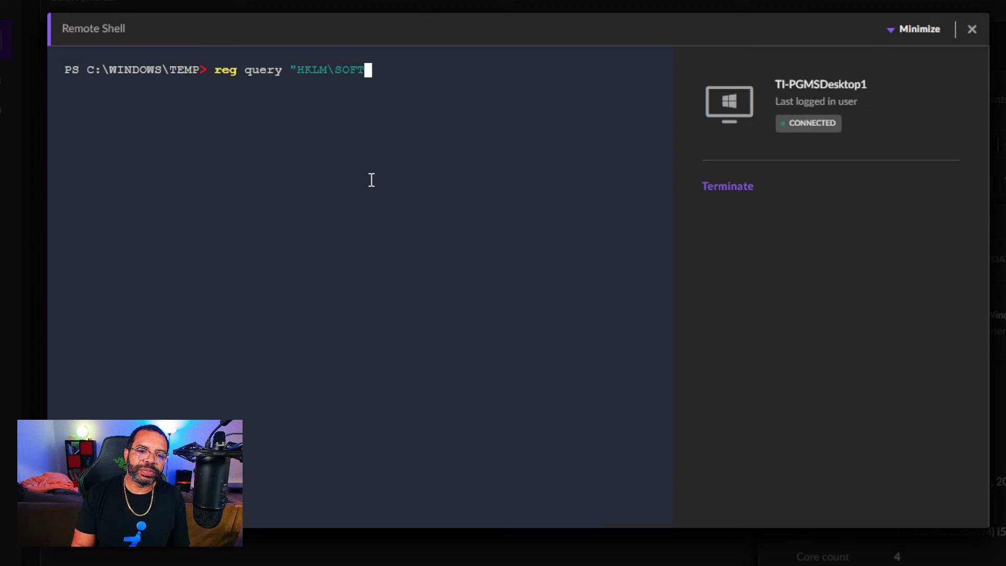
key("BackSpace")
key("BackSpace")
key("BackSpace")
type("oftware")
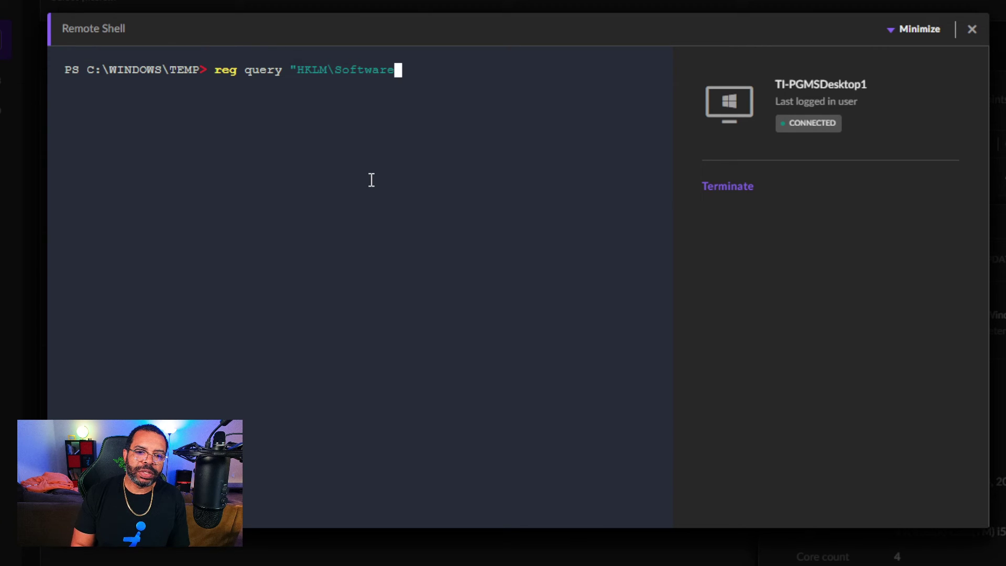
type("\\Micro")
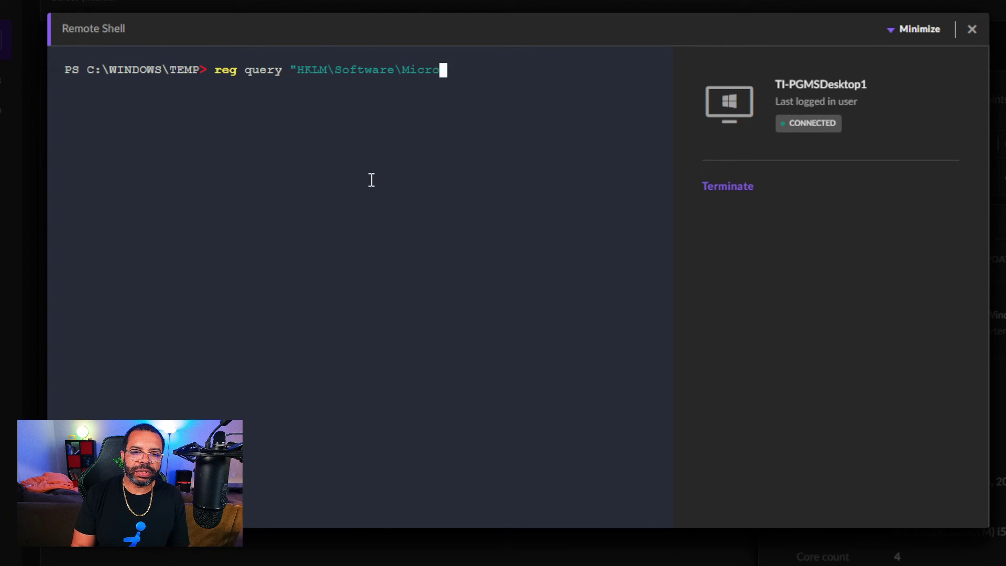
type("soft\\Wind")
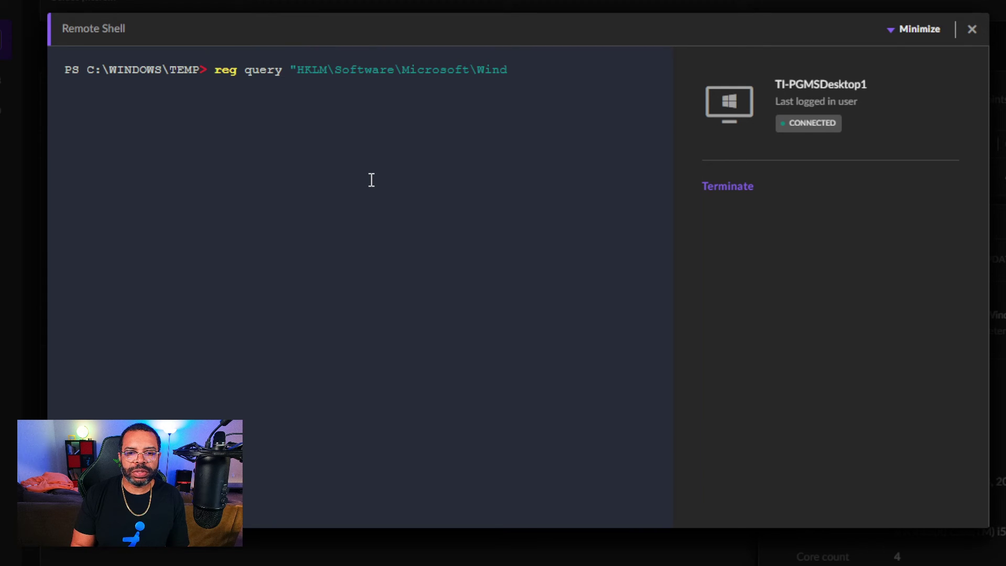
type("ows\\Cu")
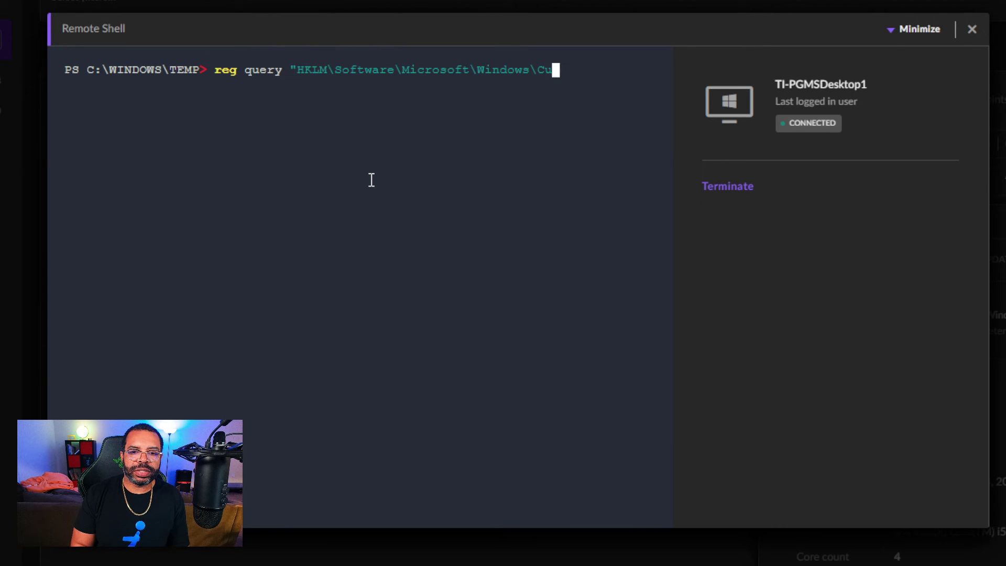
type("rrenv")
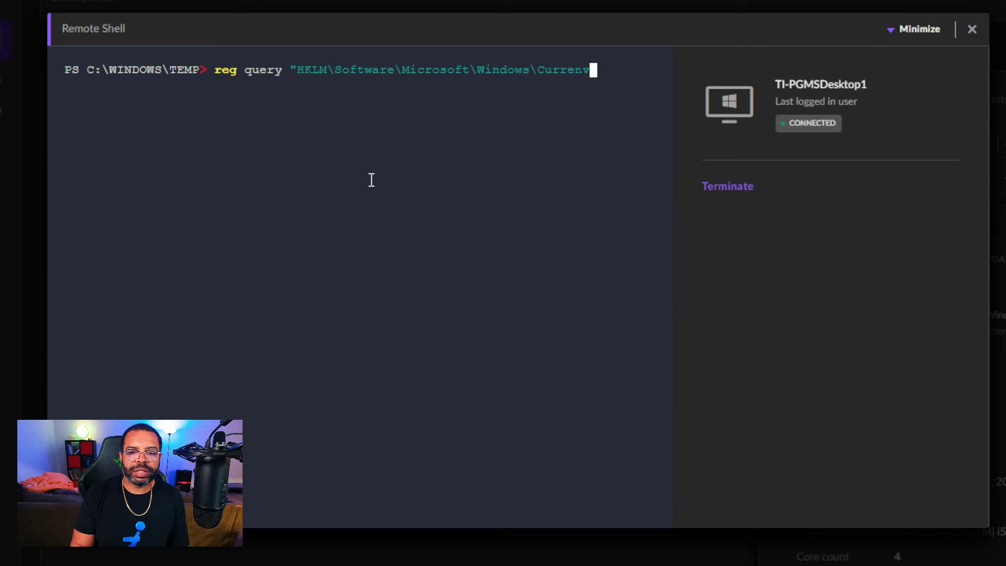
key("BackSpace")
type("tVers")
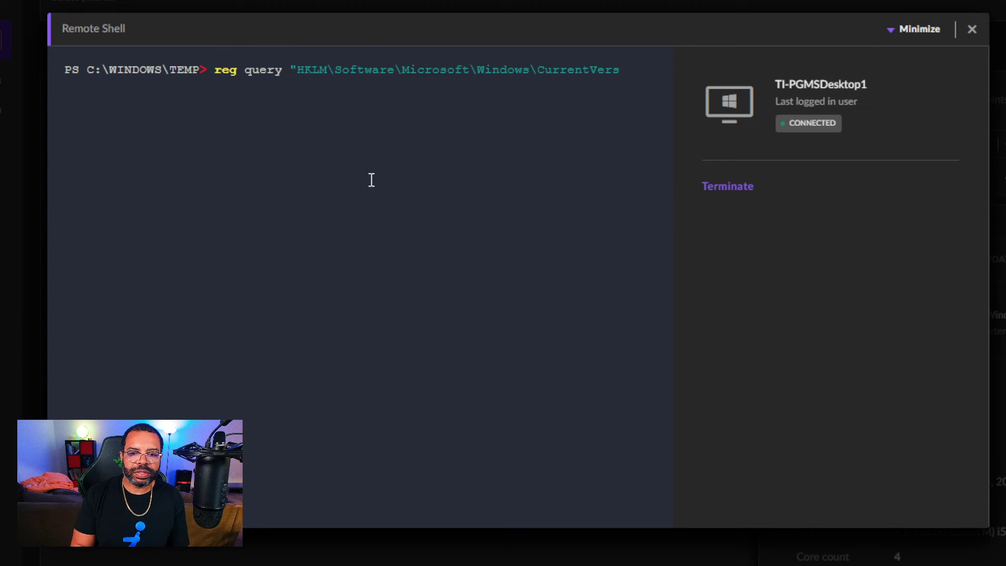
type("ion\\Uninstal")
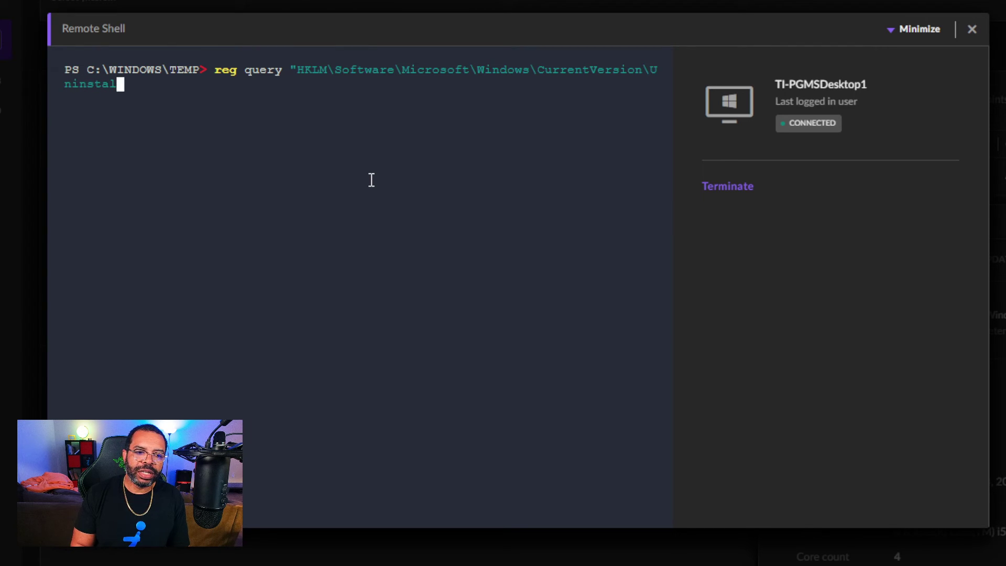
type("l\\")
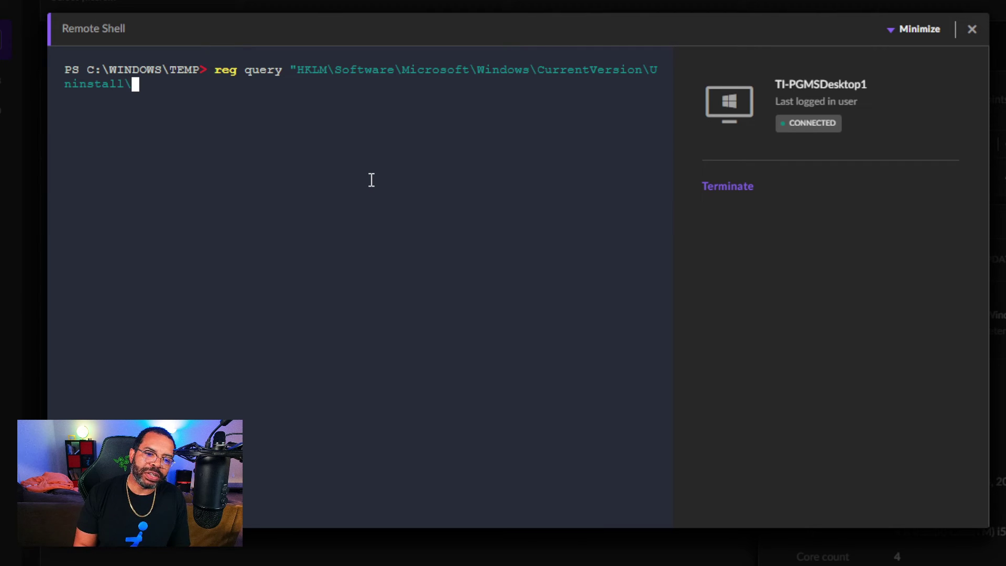
type("\" /")
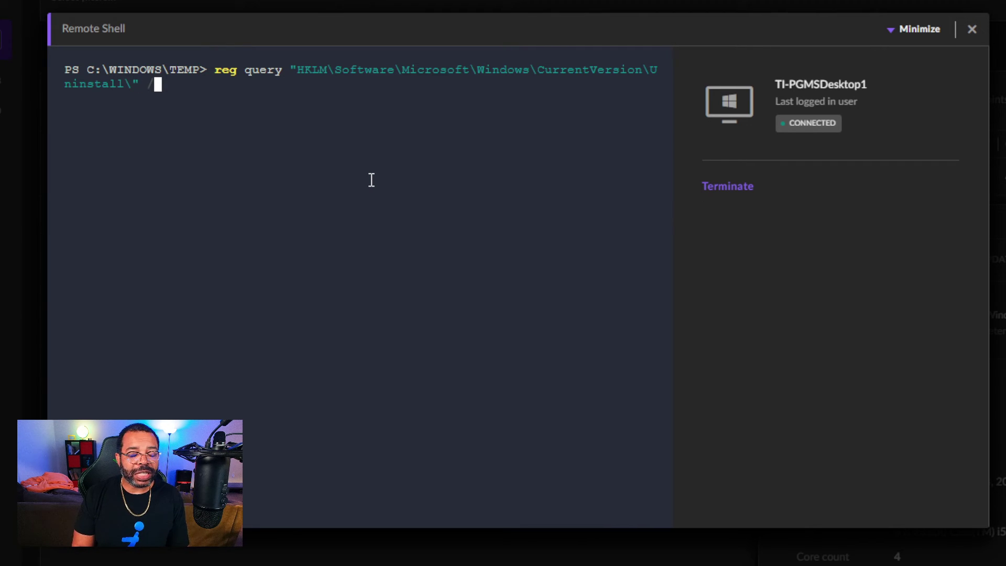
type("f \"")
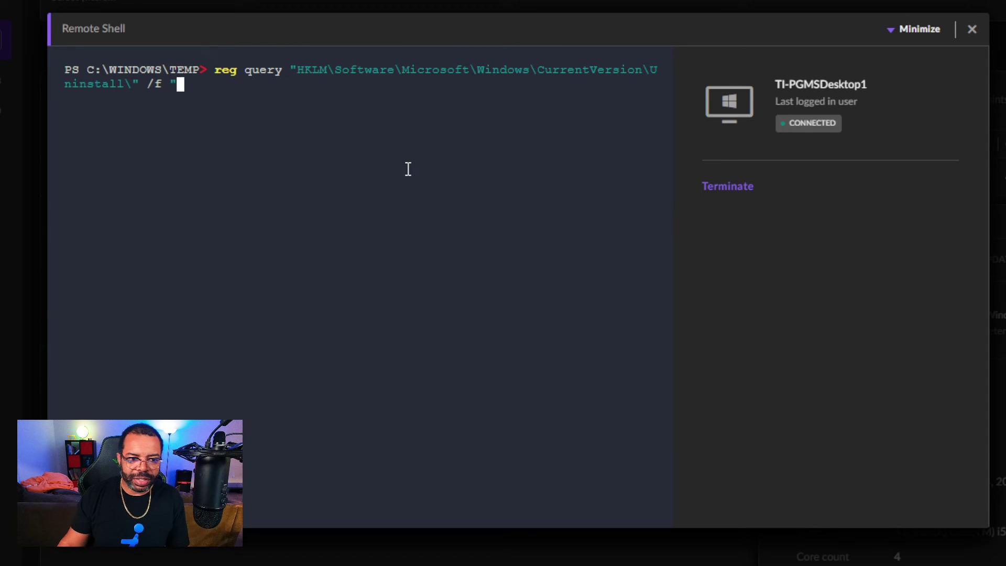
right_click(268, 233)
left_click(349, 387)
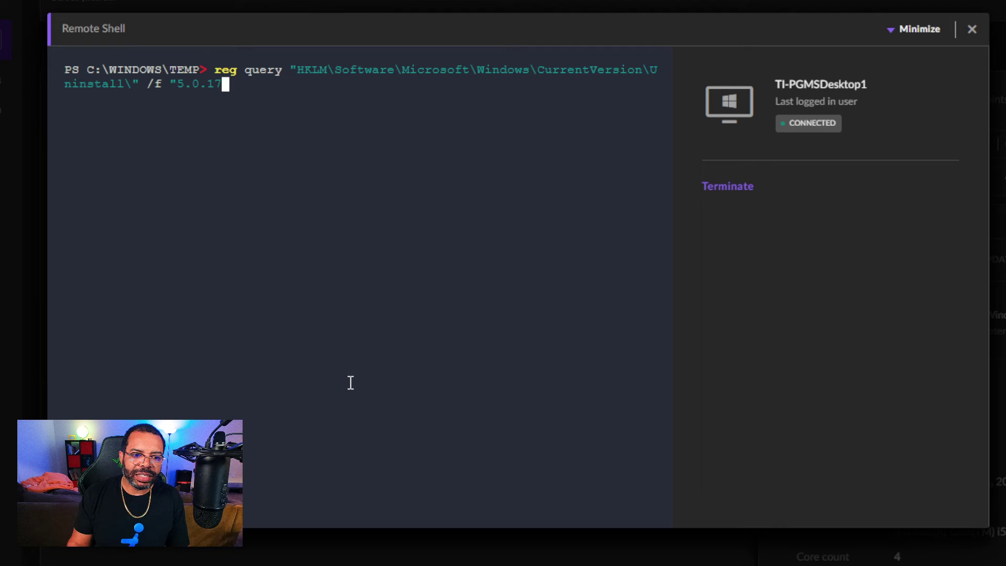
type("\" /")
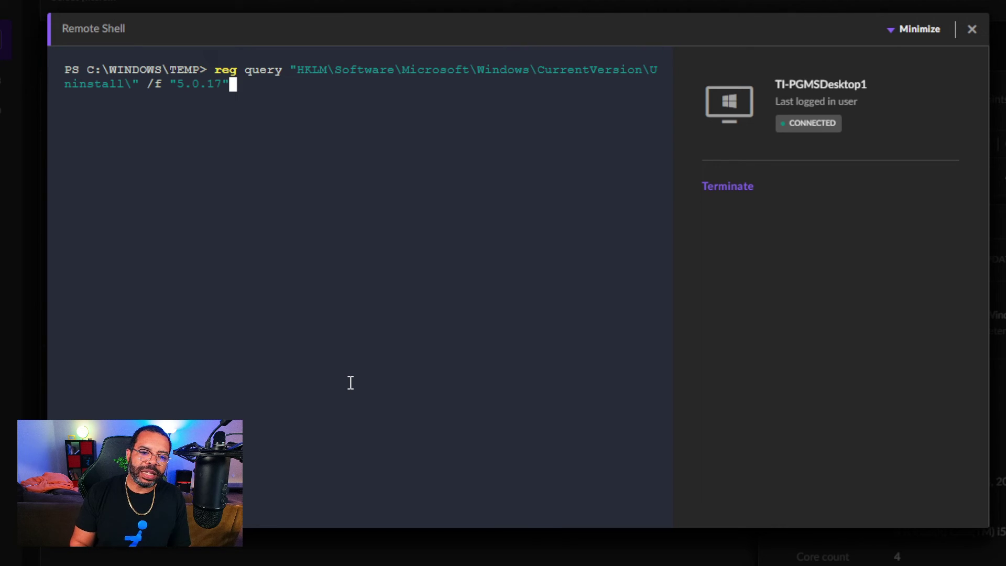
type("s")
key("Return")
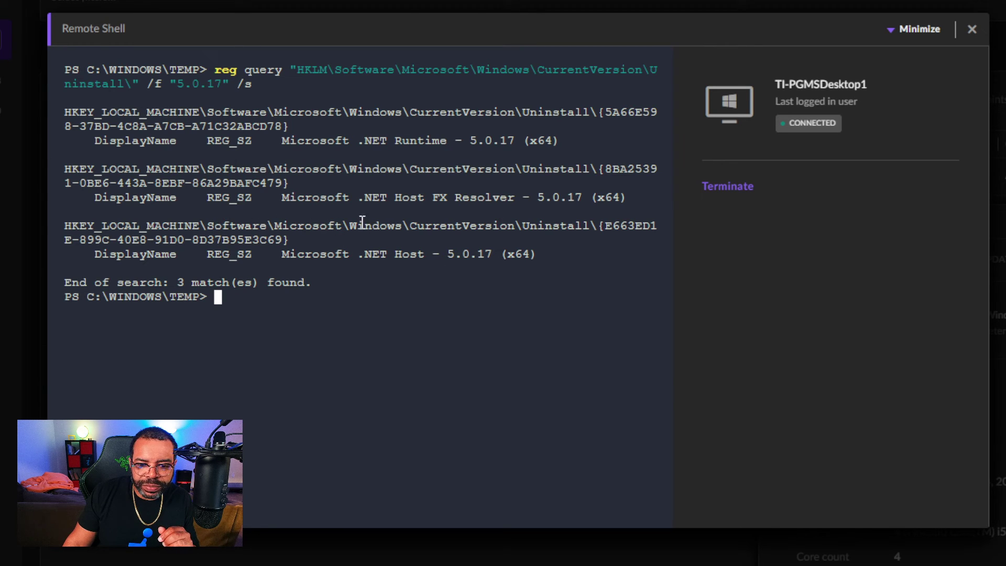
Select parts of the matching key paths in the query results, then clear the selection.
left_click_drag(362, 222, 597, 225)
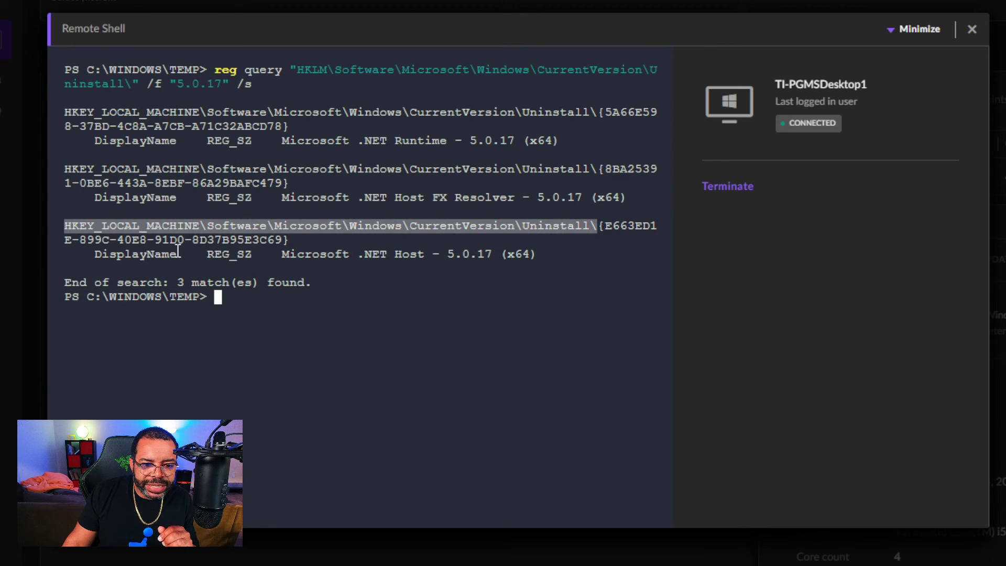
left_click_drag(168, 199, 385, 200)
left_click_drag(188, 130, 411, 136)
left_click(411, 136)
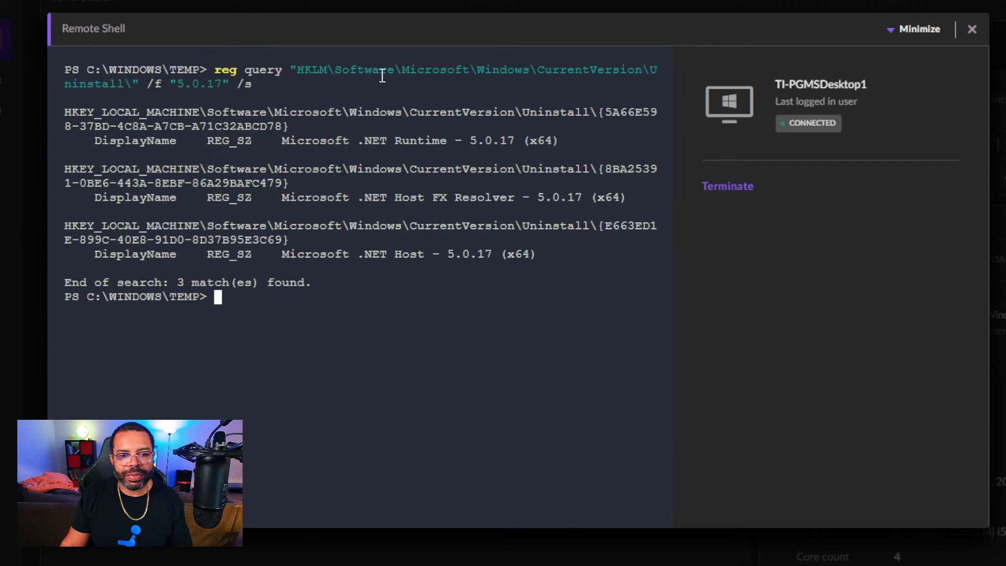
Recall the reg query command, place the cursor before Windows, and open Windows search.
key("Up")
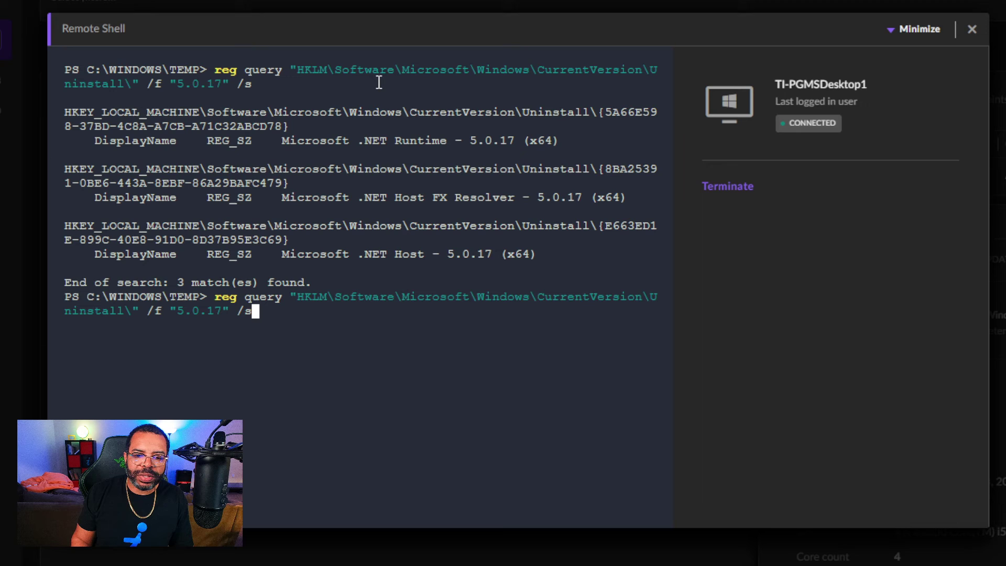
key("ctrl+Left")
key("ctrl+Left")
key("ctrl+Left")
key("ctrl+Left")
key("ctrl+Left")
key("ctrl+Left")
key("ctrl+Left")
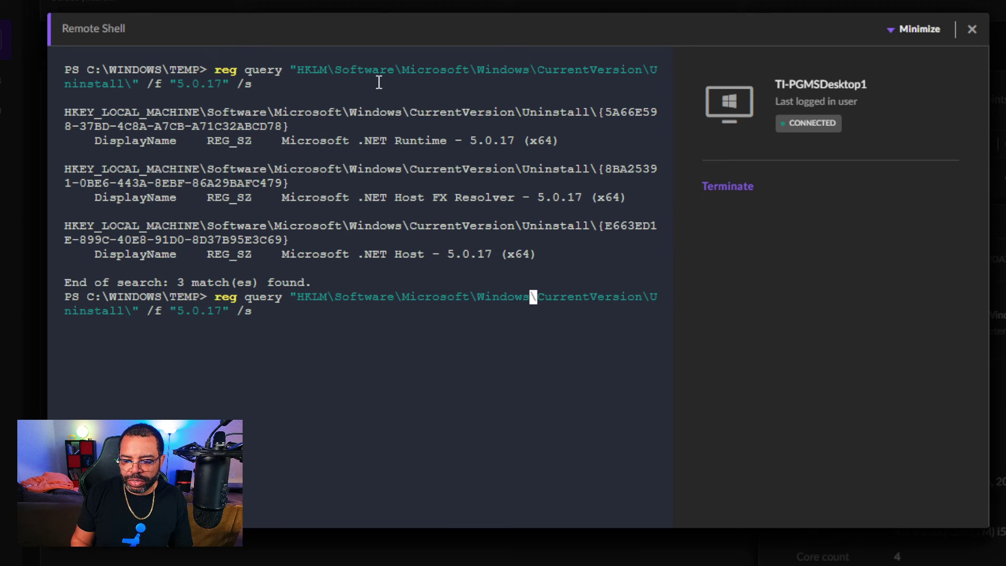
key("Left")
key("Left")
key("Left")
key("Left")
key("Left")
key("Left")
key("Left")
key("Left")
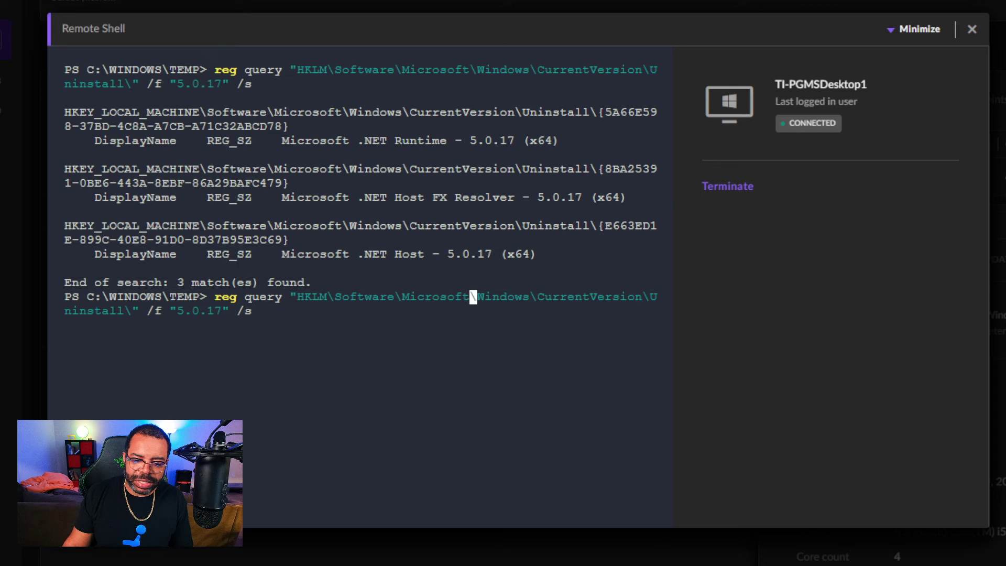
key("super+s")
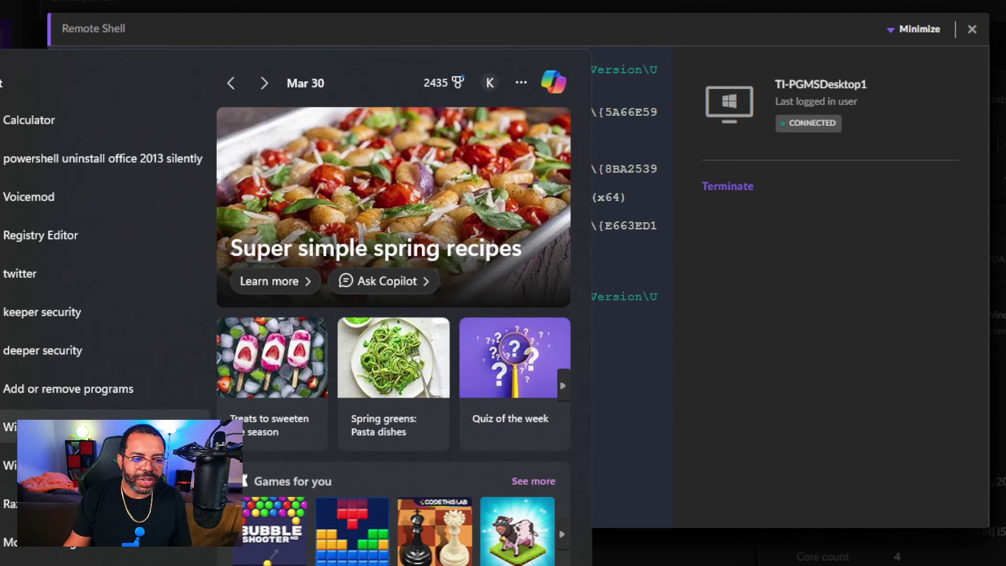
Launch Registry Editor, move its window left, and browse the HKEY_LOCAL_MACHINE\SOFTWARE subkeys.
right_click(58, 227)
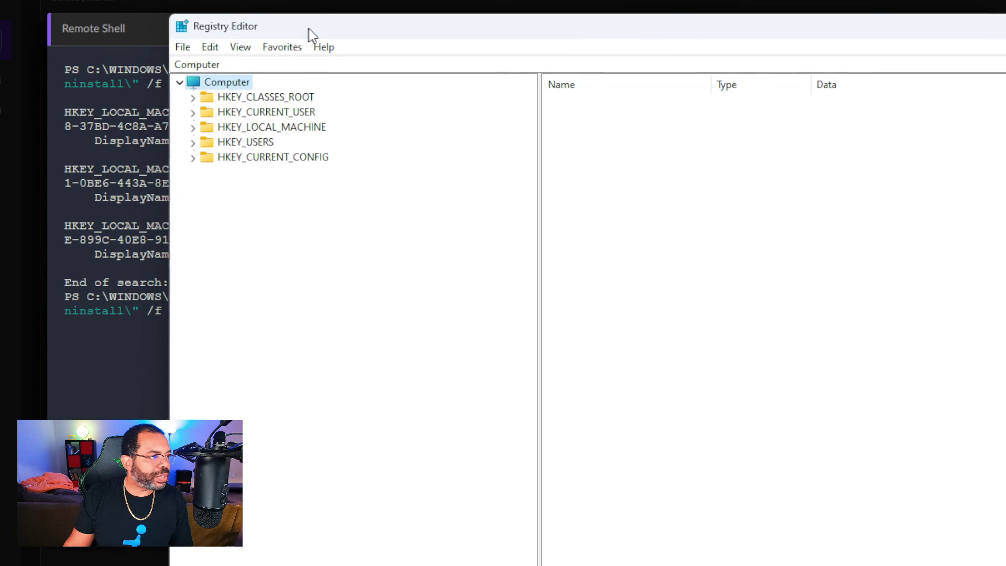
left_click_drag(309, 29, 262, 26)
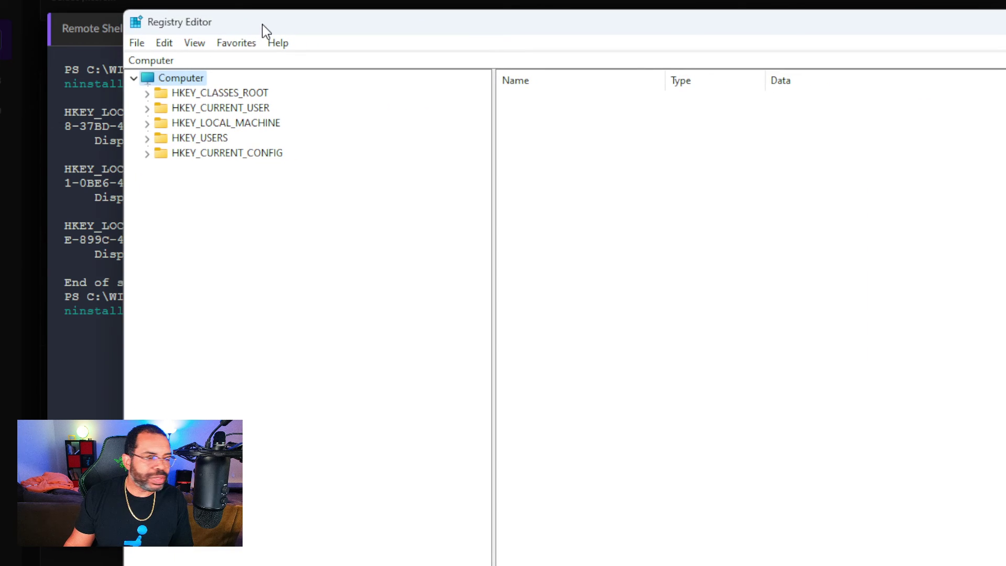
left_click(198, 126)
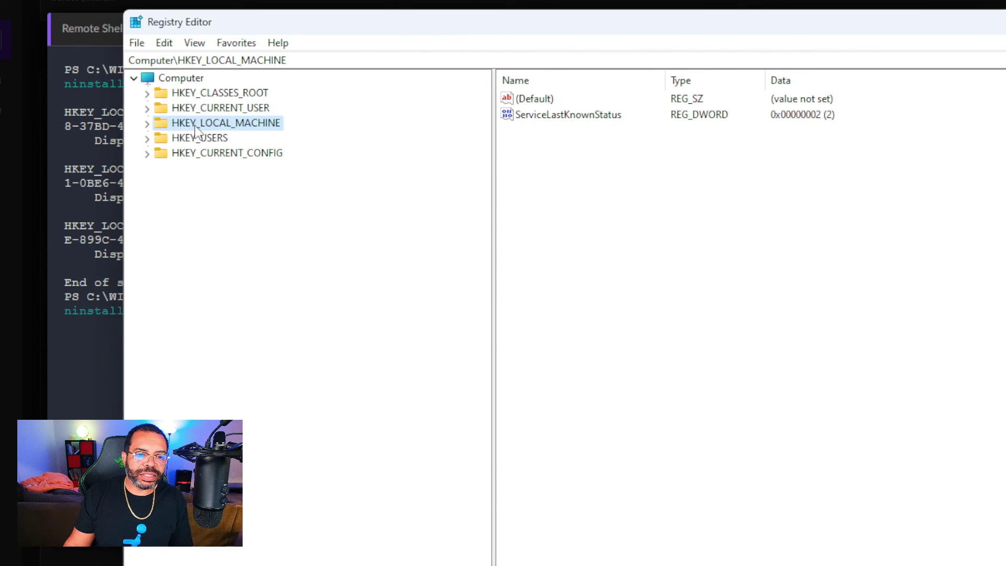
double_click(195, 130)
key("s")
key("o")
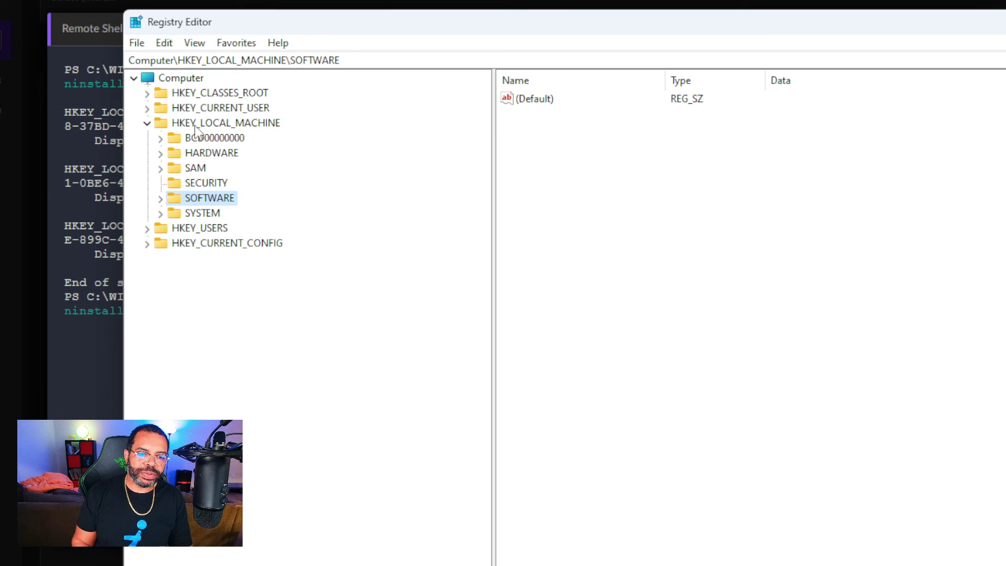
key("Right")
key("m")
key("m")
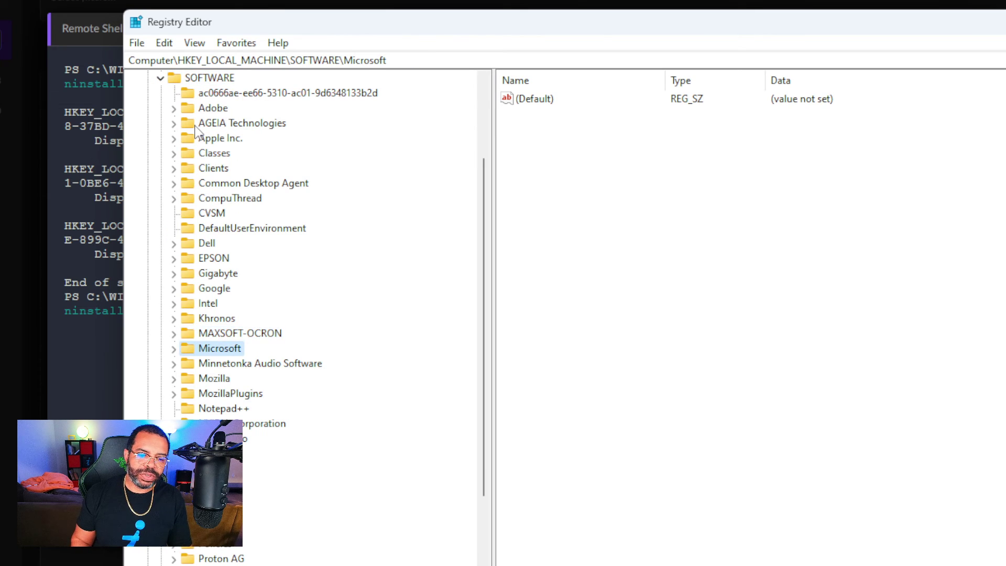
key("Right")
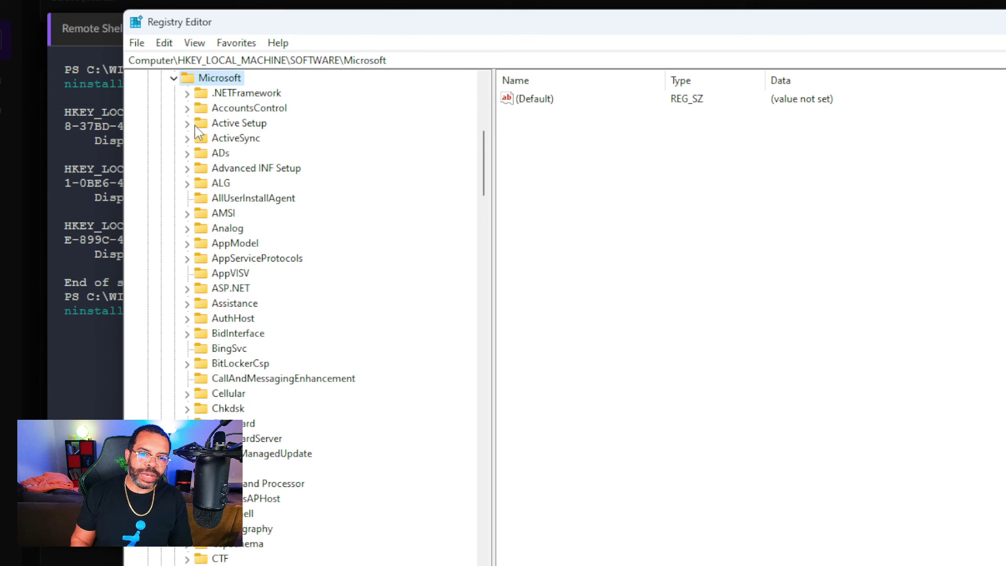
key("Left")
key("Up")
key("Up")
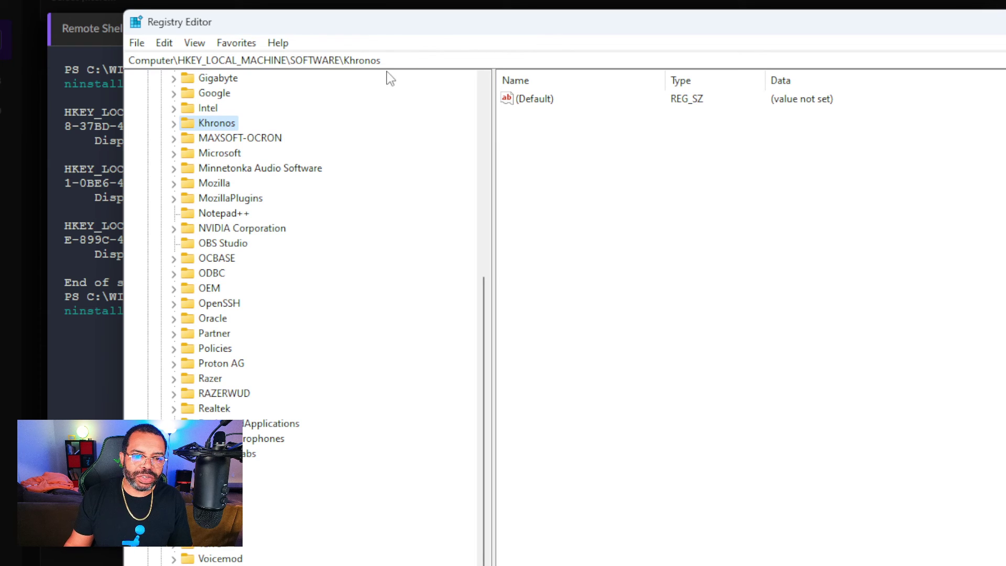
Go to HKEY_LOCAL_MACHINE\SOFTWARE through the address bar and open the WOW6432Node key.
left_click_drag(290, 60, 864, 97)
key("BackSpace")
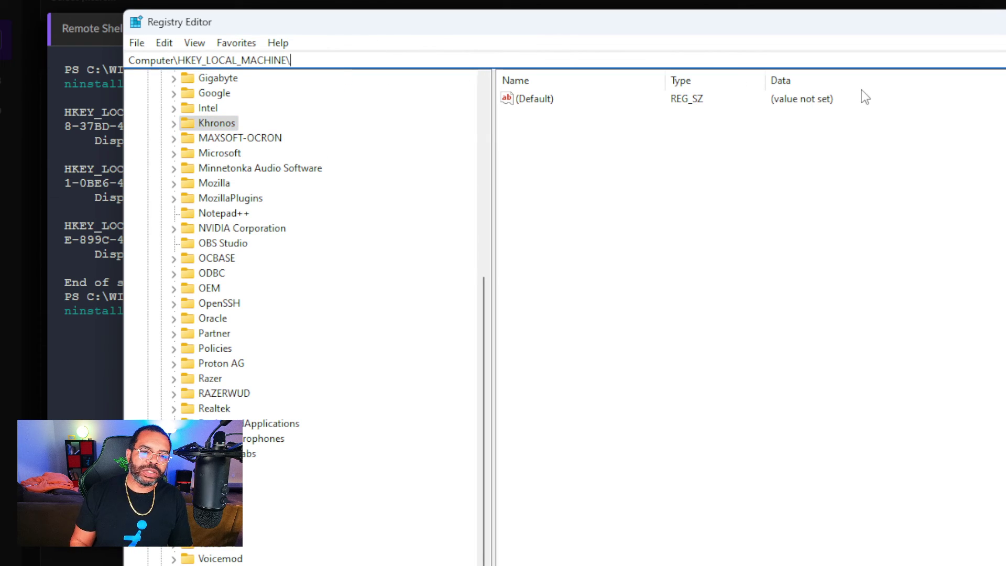
type("sys")
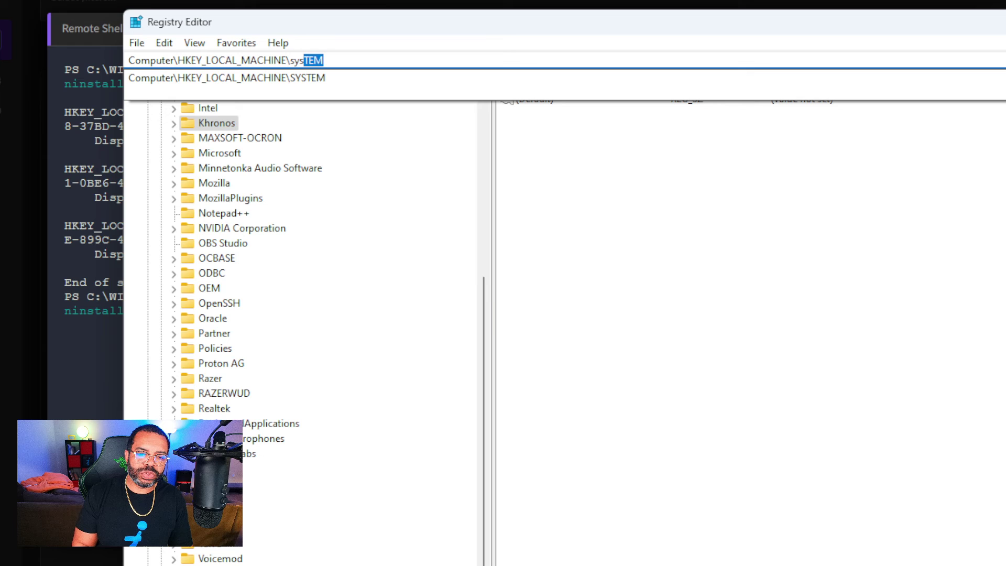
key("BackSpace")
key("BackSpace")
key("BackSpace")
type("of")
key("Return")
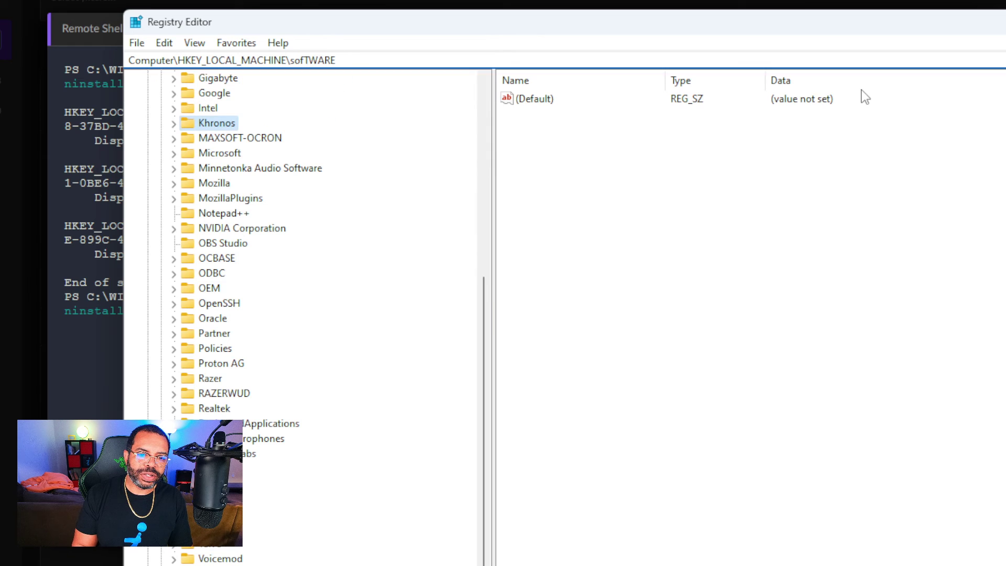
left_click(235, 234)
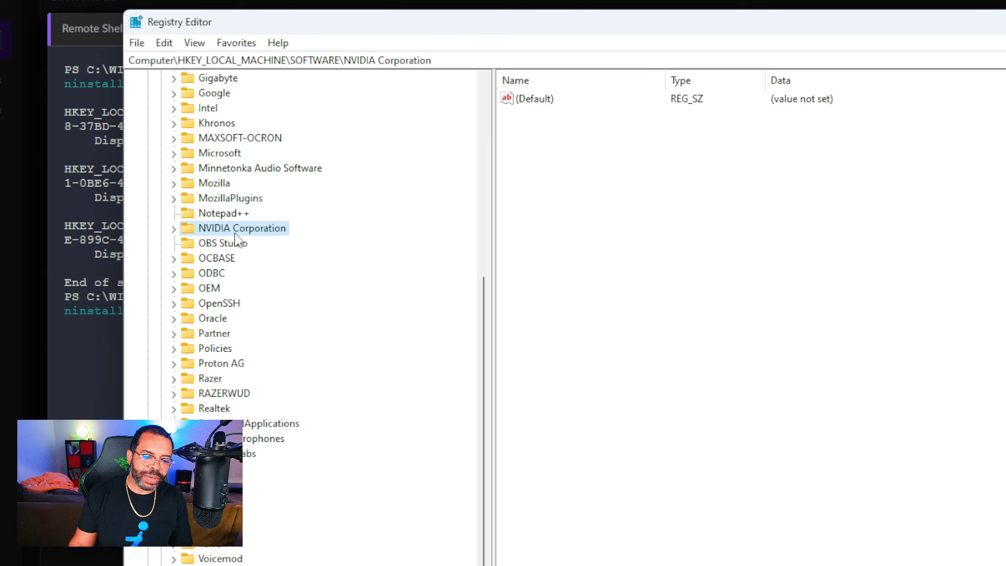
left_click(225, 565)
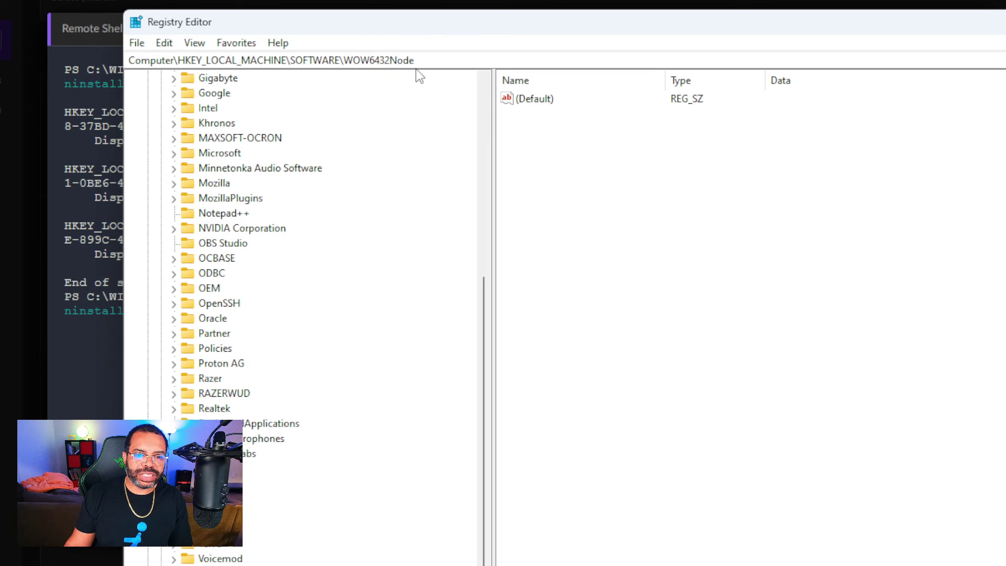
left_click(438, 62)
Extend the address bar path to WOW6432Node\Microsoft\Windows\CurrentVersion\Uninstall.
type("\\")
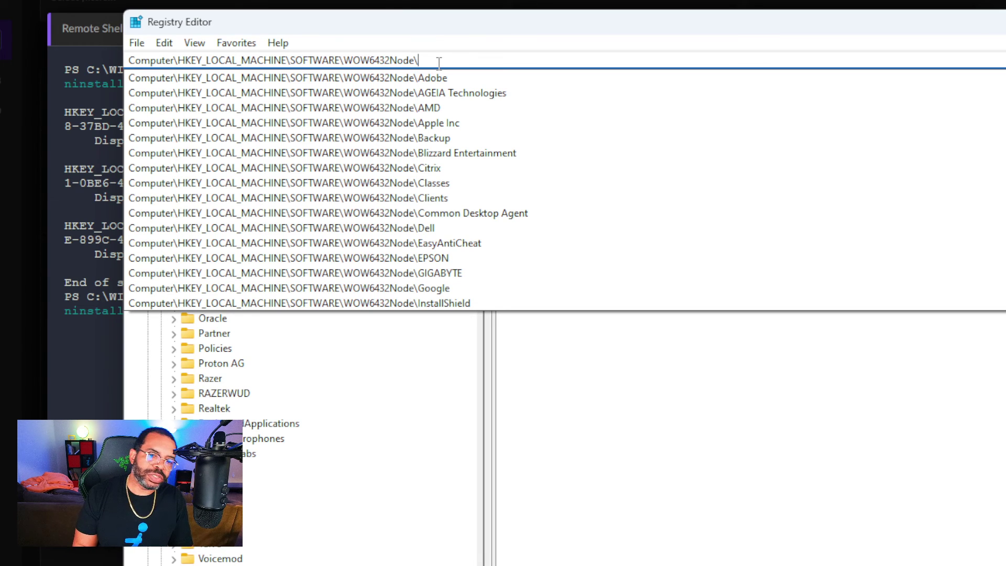
type("microsoft")
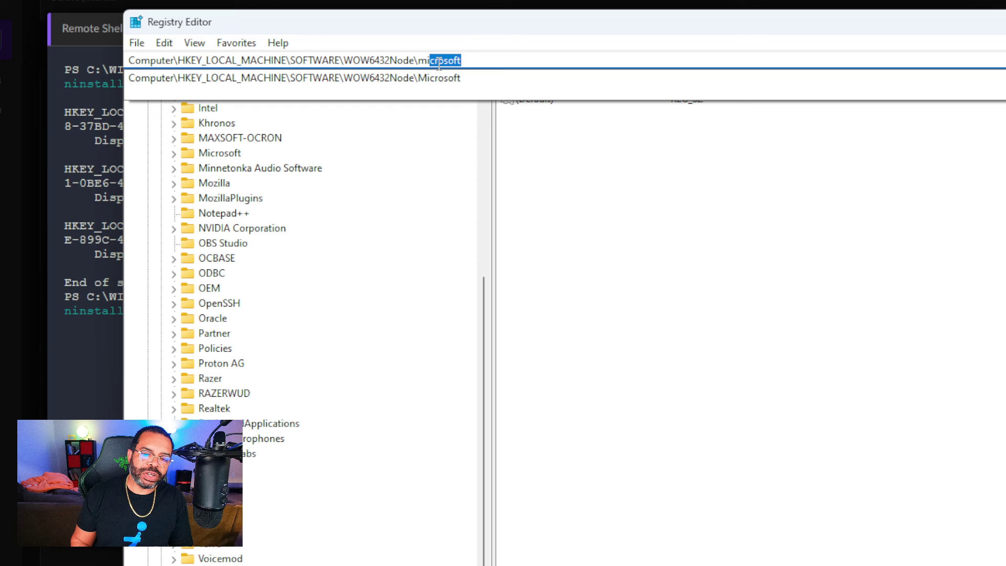
key("End")
type("\\Win")
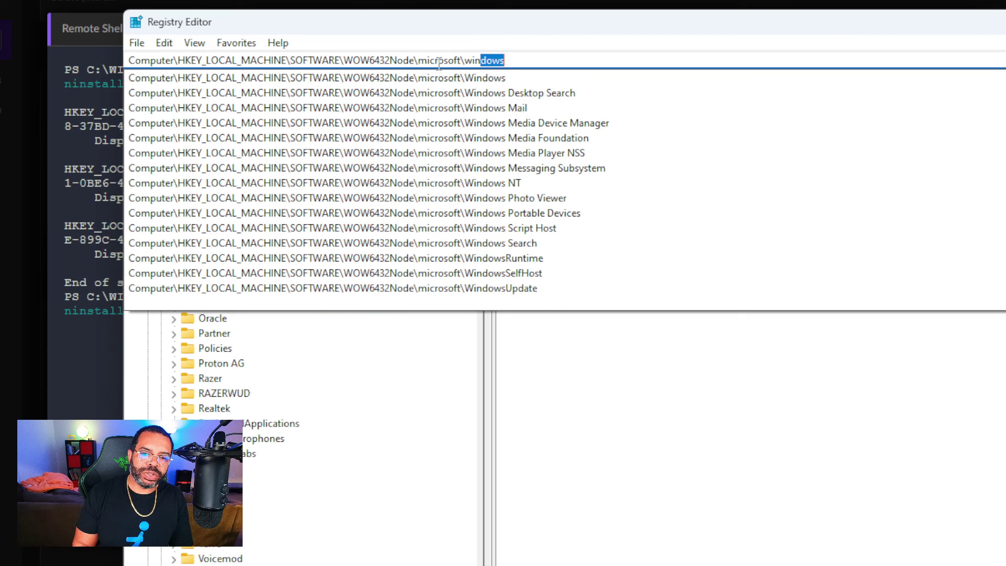
key("Down")
type("\\cu")
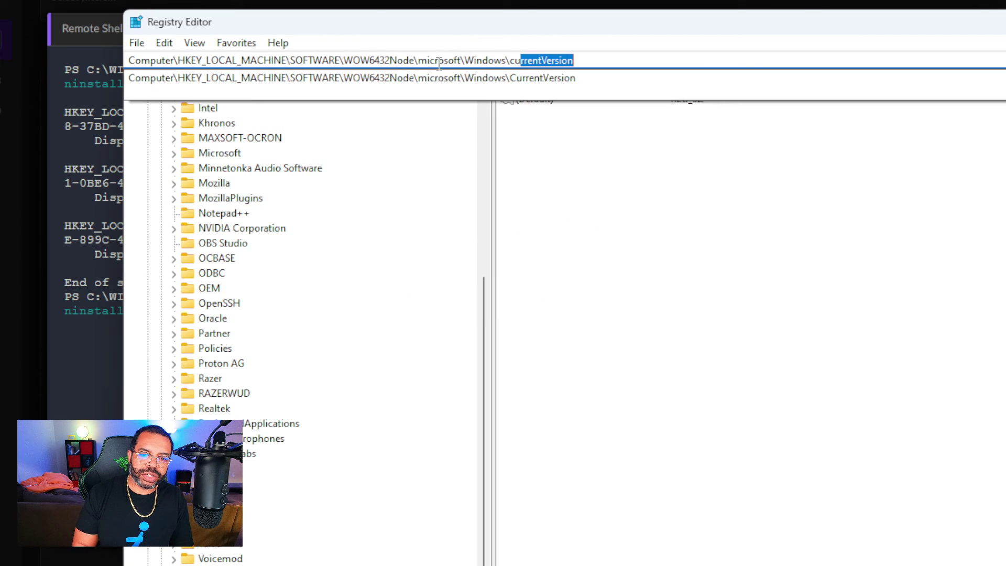
type("r")
key("End")
type("\\uninstall")
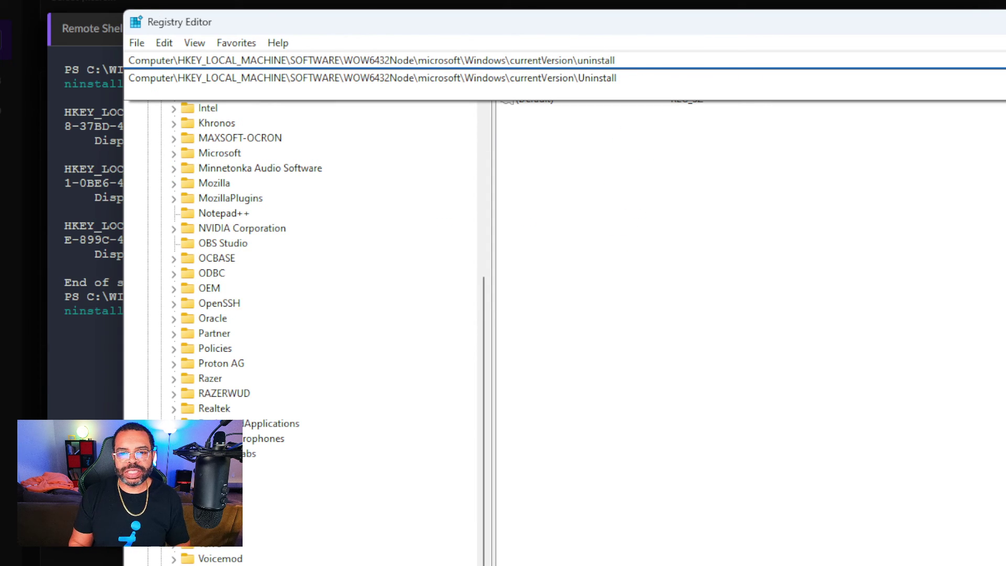
Copy the SOFTWARE-through-Uninstall key path and switch back to the remote shell.
key("ctrl+a")
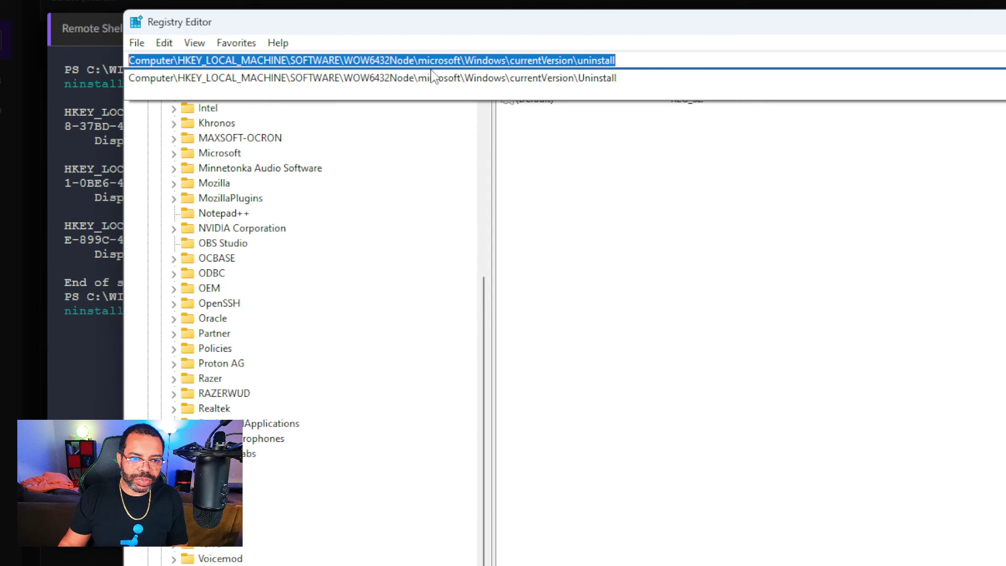
left_click(590, 60)
left_click_drag(647, 54, 290, 59)
right_click(291, 58)
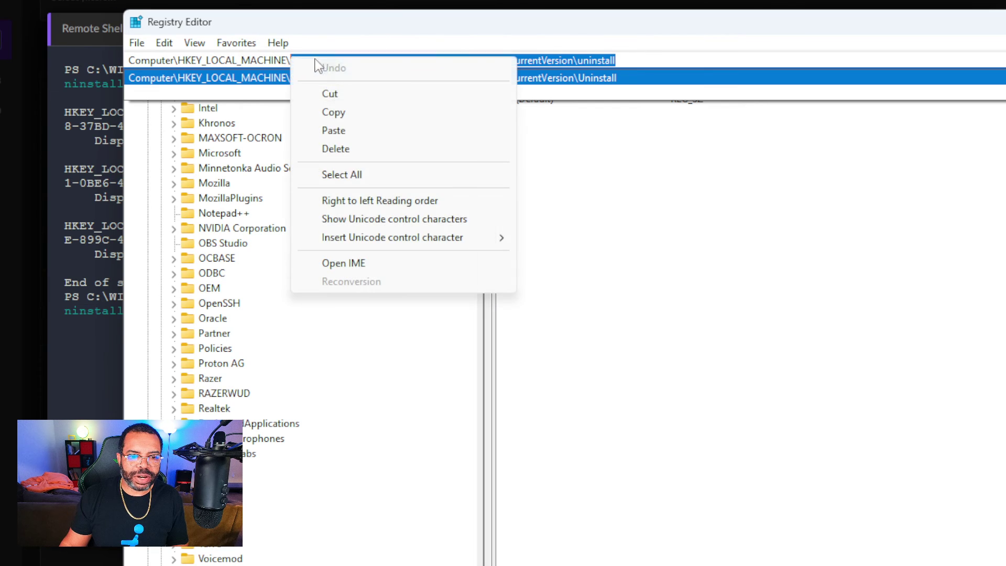
left_click(333, 112)
key("alt+Tab")
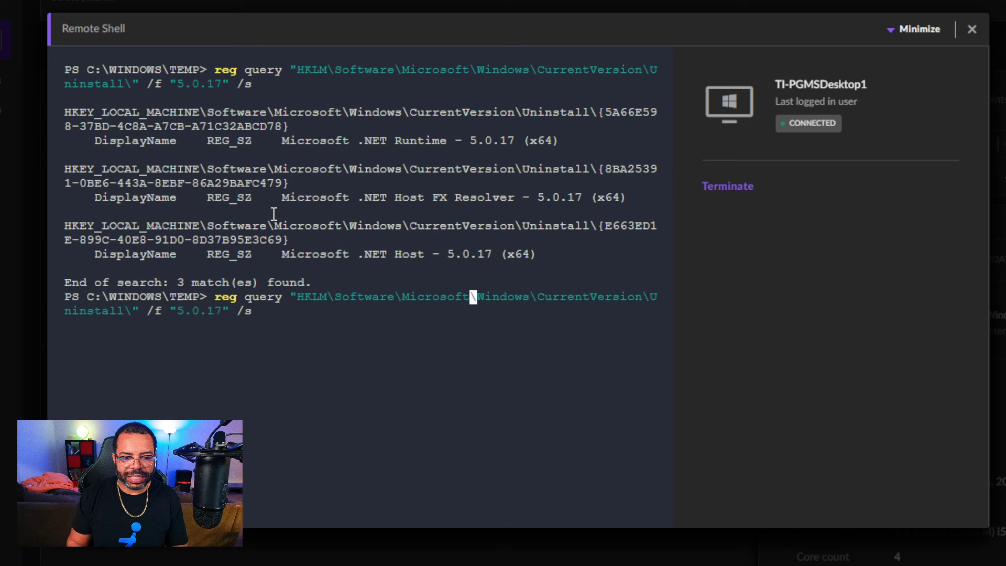
Insert Wow6432Node\ before Microsoft in the recalled 5.0.17 reg query and run it.
key("End")
key("Left")
key("Left")
key("Left")
key("Left")
key("Left")
key("Left")
key("Left")
key("Left")
key("Left")
key("Left")
key("Left")
key("Left")
key("Left")
key("Left")
key("Left")
key("Left")
key("Left")
key("Left")
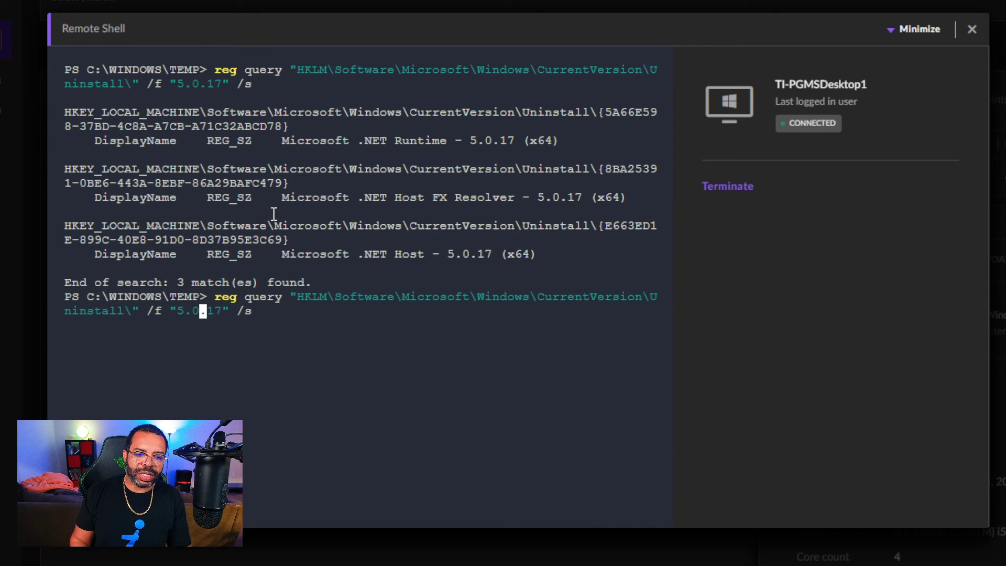
key("Right")
key("Right")
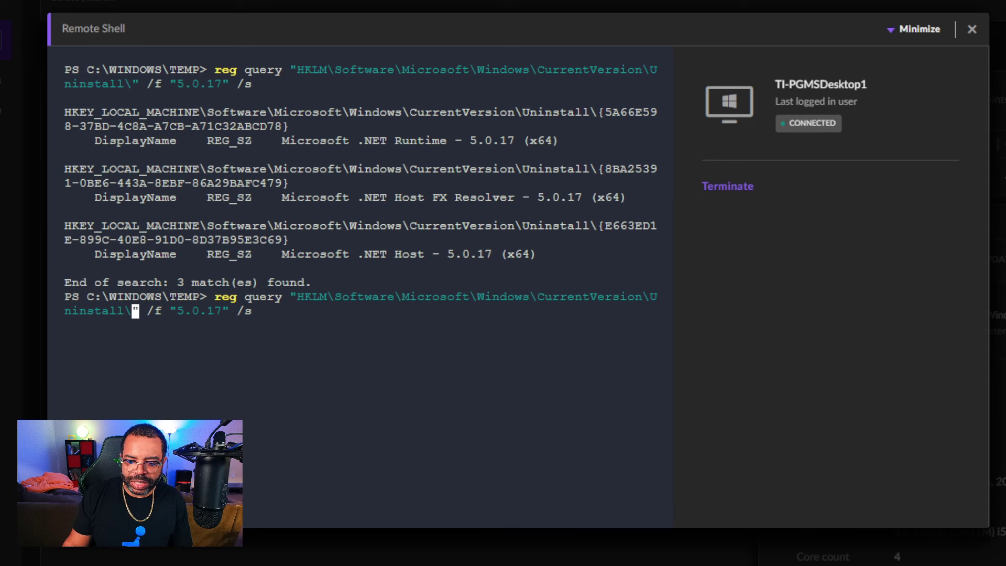
key("alt+Tab")
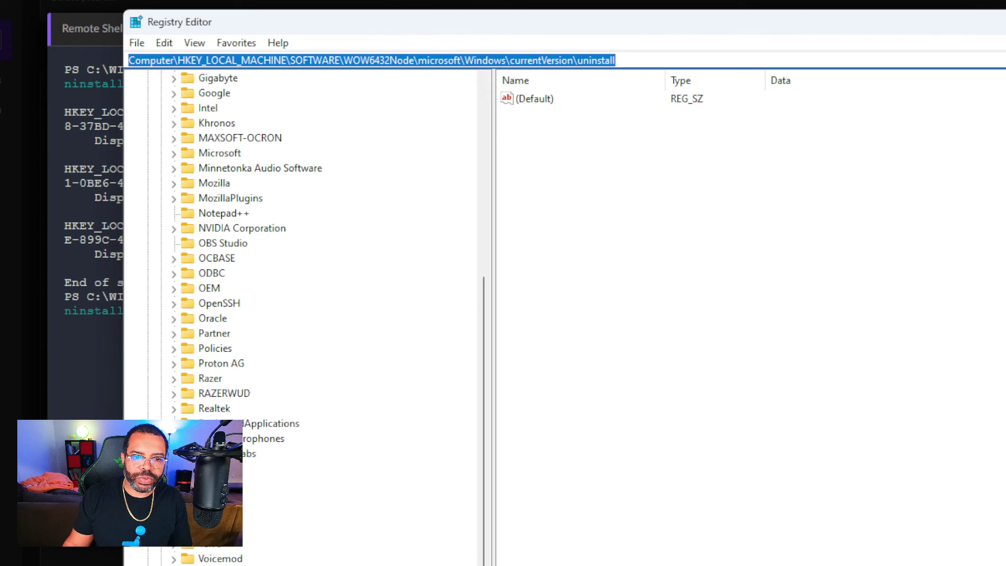
key("alt+Tab")
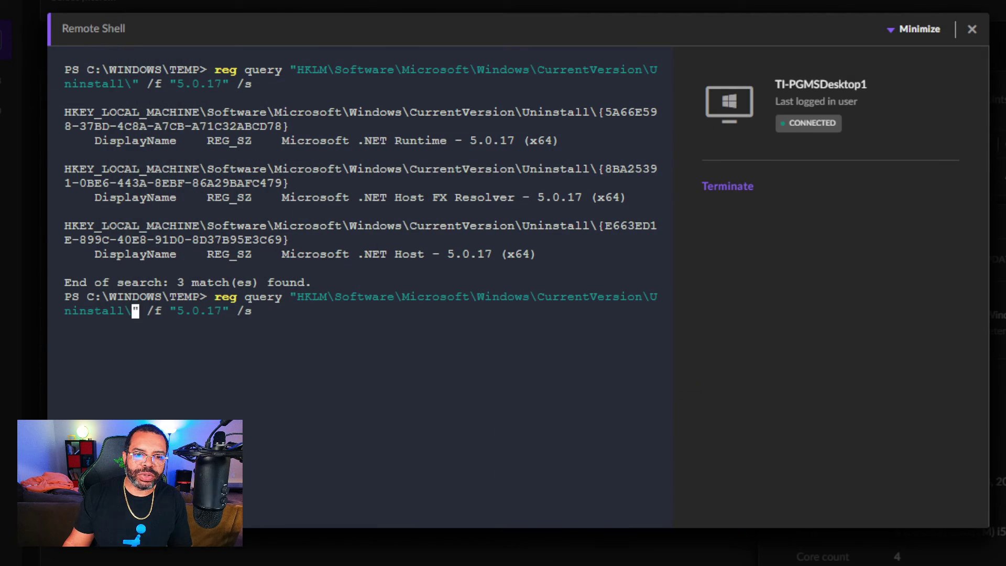
key("Left")
key("Left")
key("Left")
key("Left")
key("Left")
key("Left")
key("Left")
key("Left")
key("Left")
key("Left")
key("Left")
key("Left")
key("Left")
key("Left")
key("Left")
key("Left")
key("Left")
key("Left")
key("Left")
key("Left")
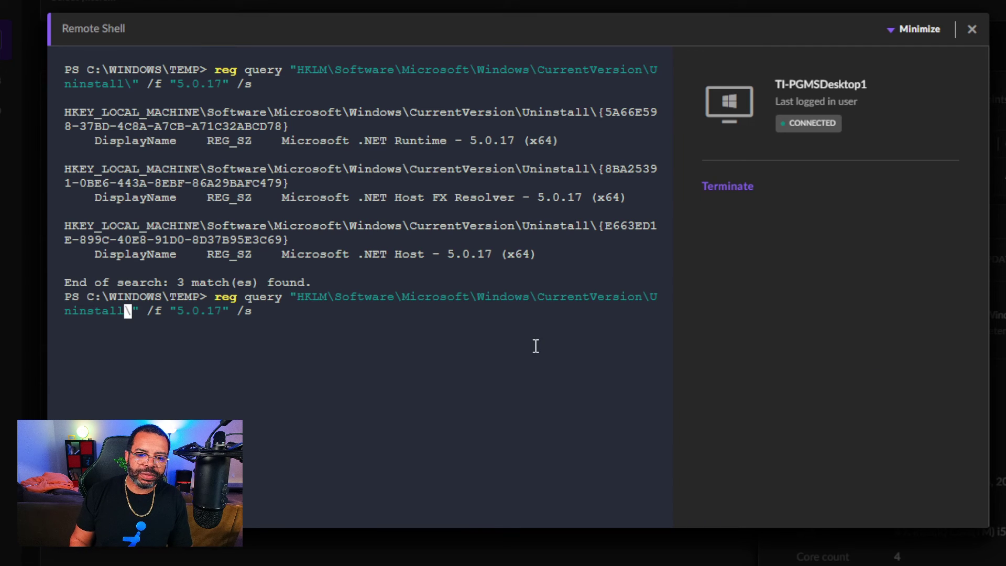
key("Left")
key("Left")
key("Left")
key("Left")
key("Left")
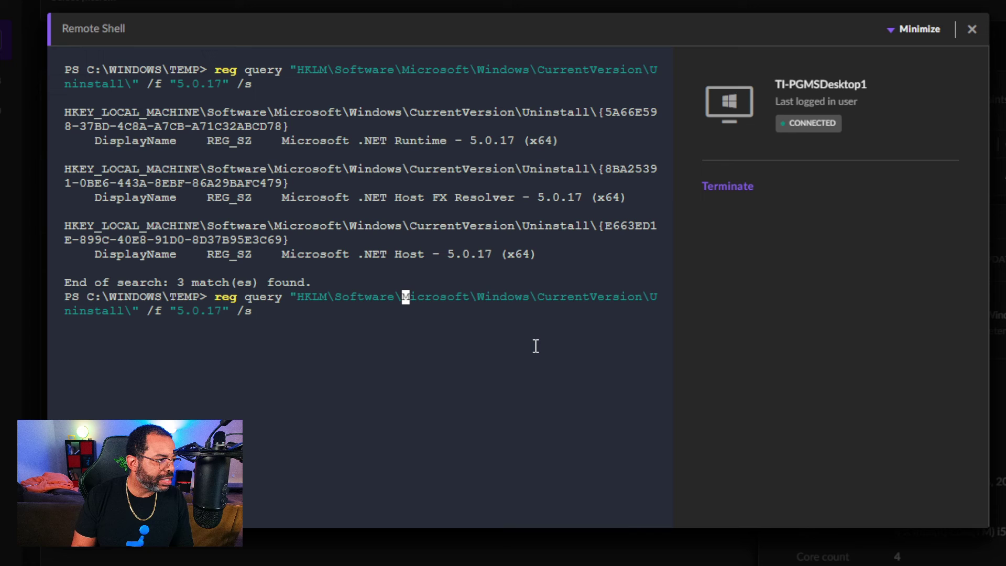
type("Wow")
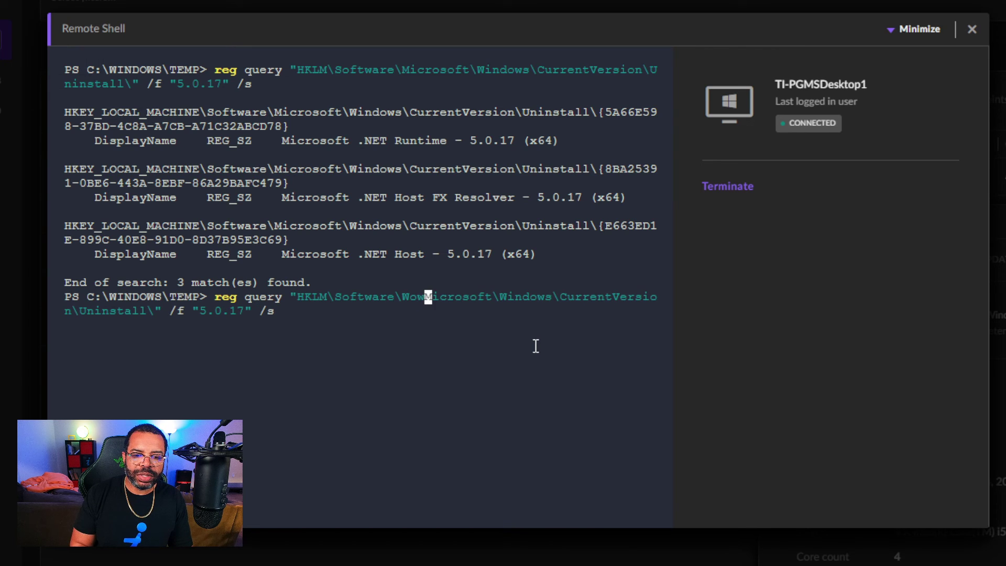
type("6432Node\\")
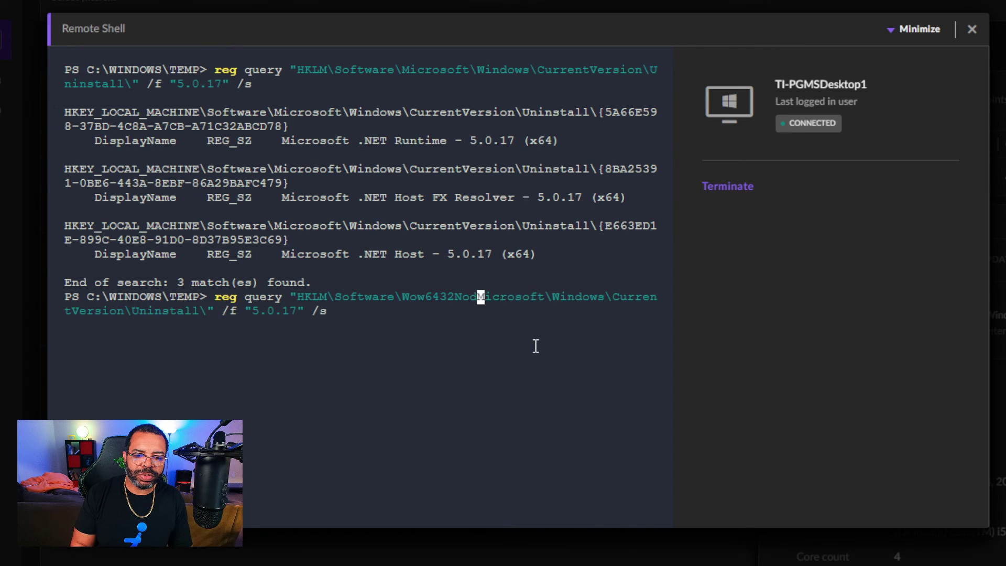
key("Return")
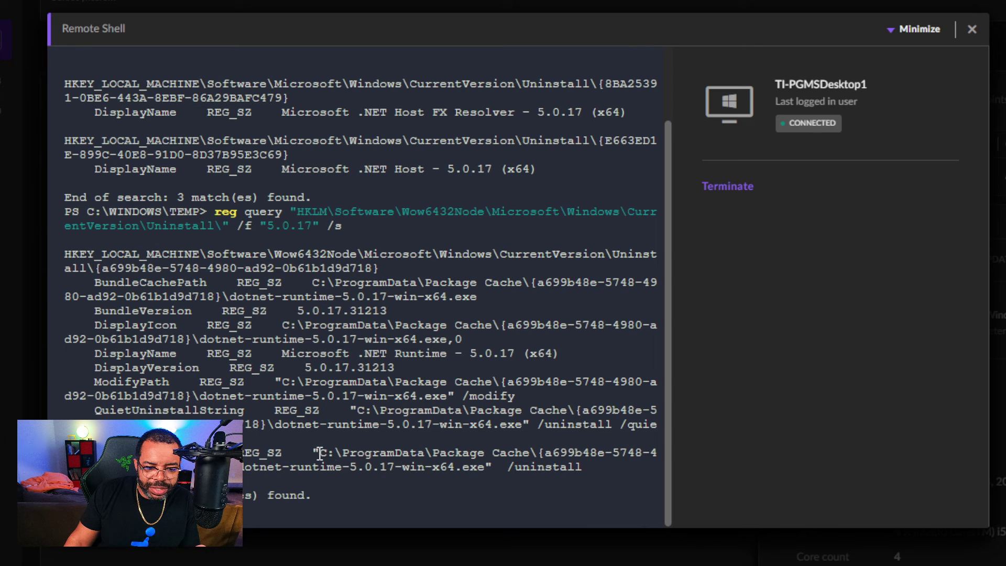
Copy the .NET Runtime uninstall command path, then cycle through history and clear the prompt.
left_click_drag(320, 452, 586, 469)
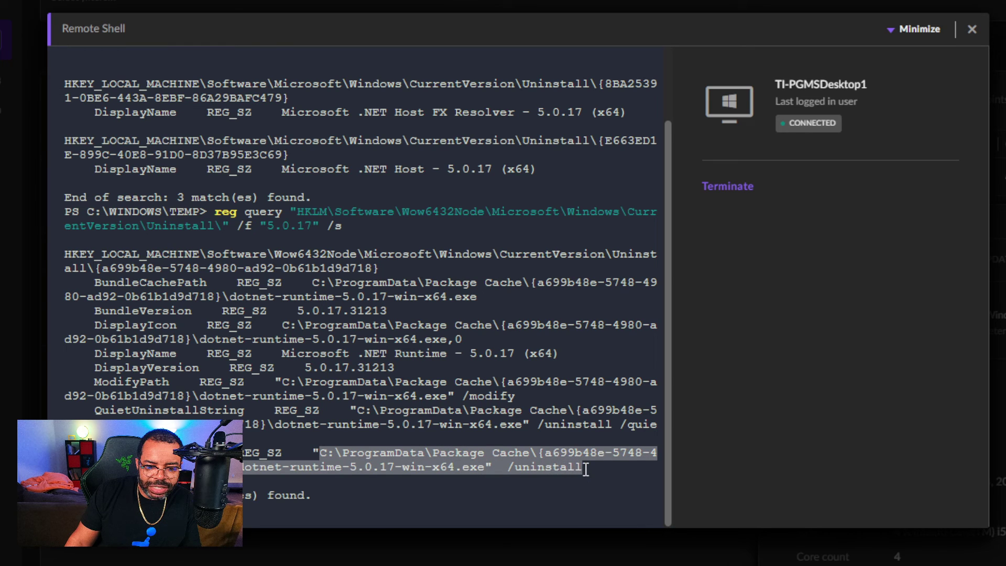
right_click(560, 463)
left_click(608, 93)
key("Up")
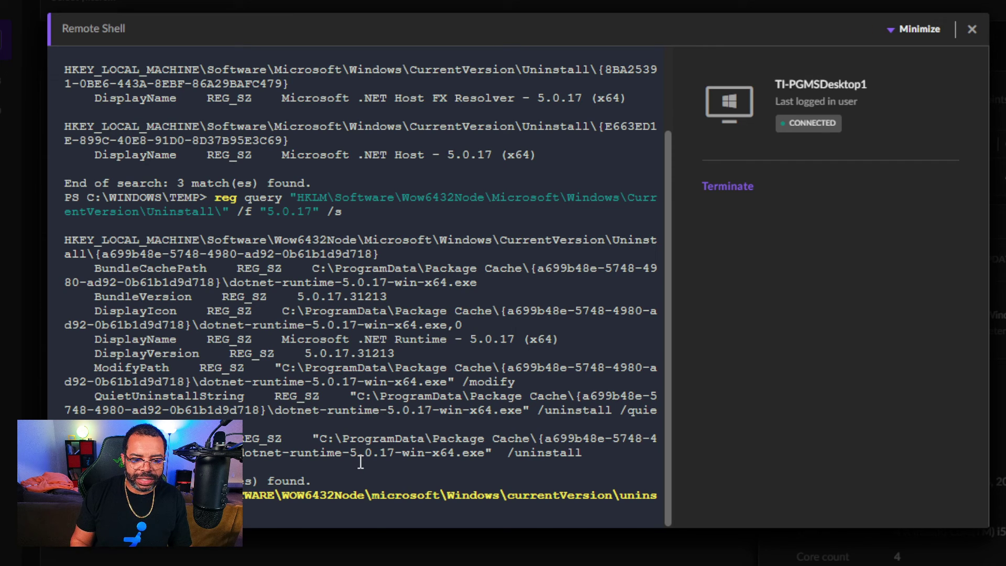
key("Up")
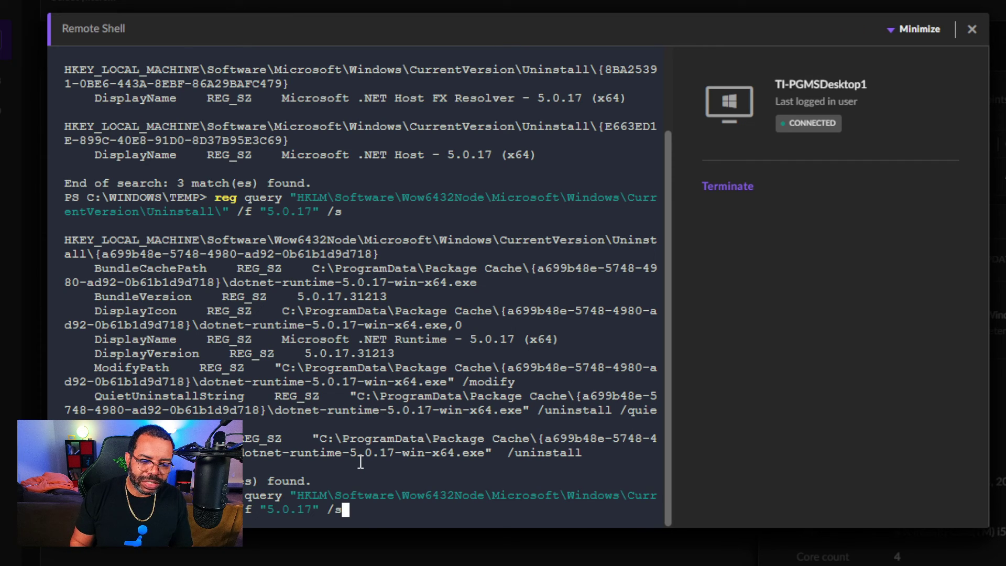
key("Up")
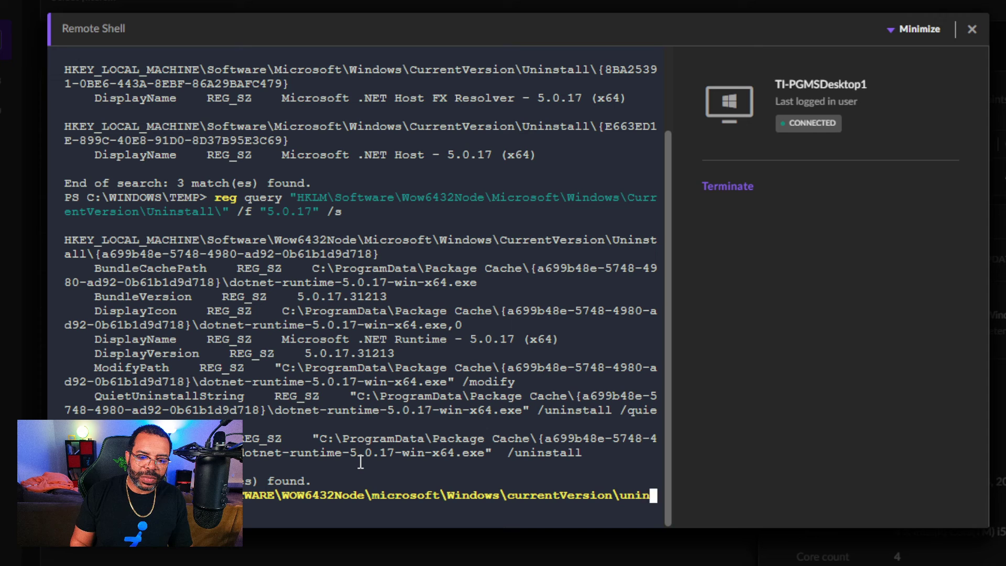
key("BackSpace")
key("BackSpace")
key("BackSpace")
key("BackSpace")
key("BackSpace")
key("BackSpace")
key("BackSpace")
key("BackSpace")
key("BackSpace")
key("BackSpace")
key("BackSpace")
key("BackSpace")
key("BackSpace")
key("BackSpace")
key("BackSpace")
key("BackSpace")
key("BackSpace")
key("BackSpace")
key("BackSpace")
key("BackSpace")
key("BackSpace")
key("BackSpace")
key("BackSpace")
key("BackSpace")
key("BackSpace")
key("BackSpace")
key("BackSpace")
key("BackSpace")
key("BackSpace")
key("BackSpace")
key("BackSpace")
key("BackSpace")
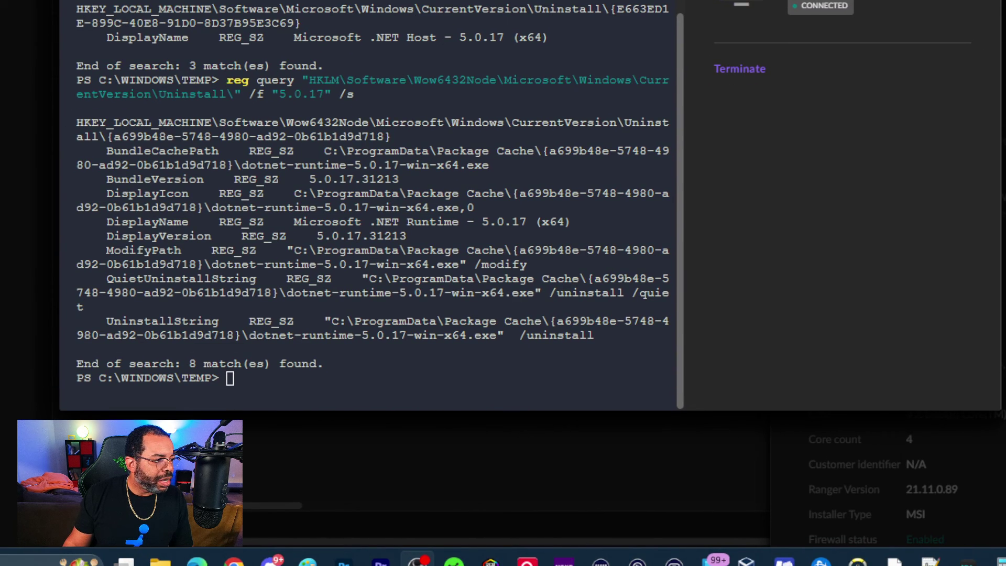
Select the .NET runtime's UninstallString value for copying.
left_click(318, 285)
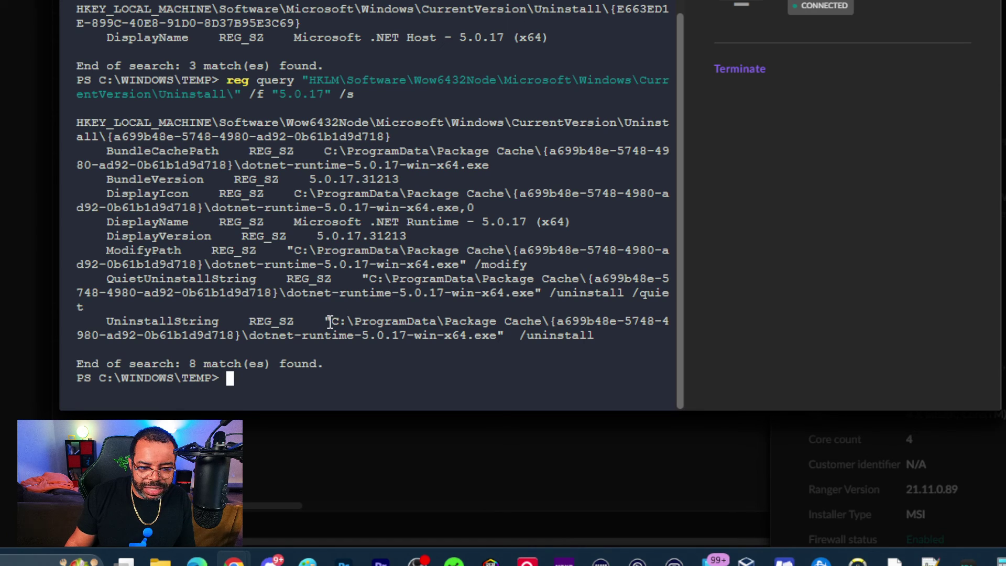
left_click_drag(324, 321, 572, 331)
right_click(572, 332)
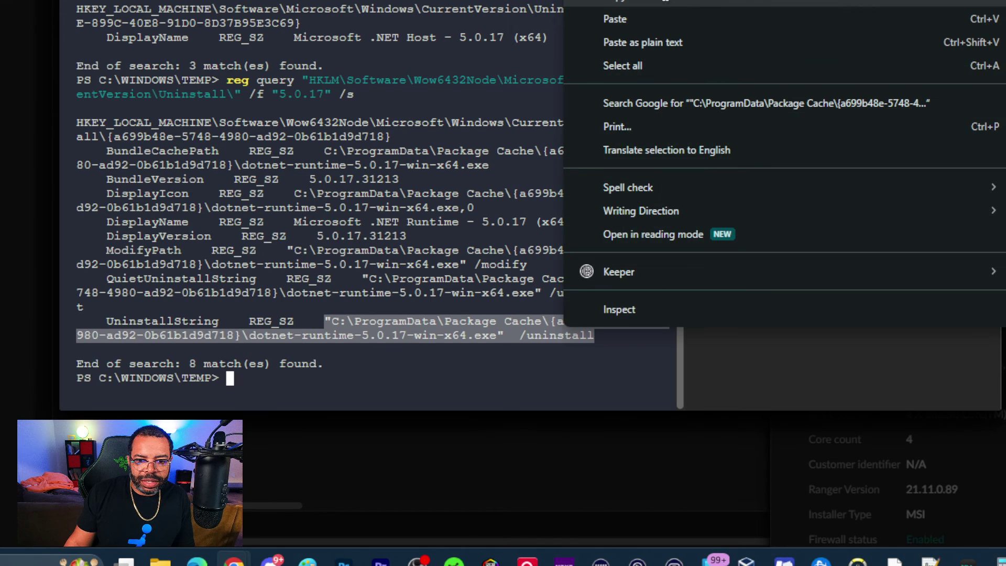
Paste the copied uninstall command at the prompt and prefix it with Star-Process.
key("Escape")
left_click(381, 212)
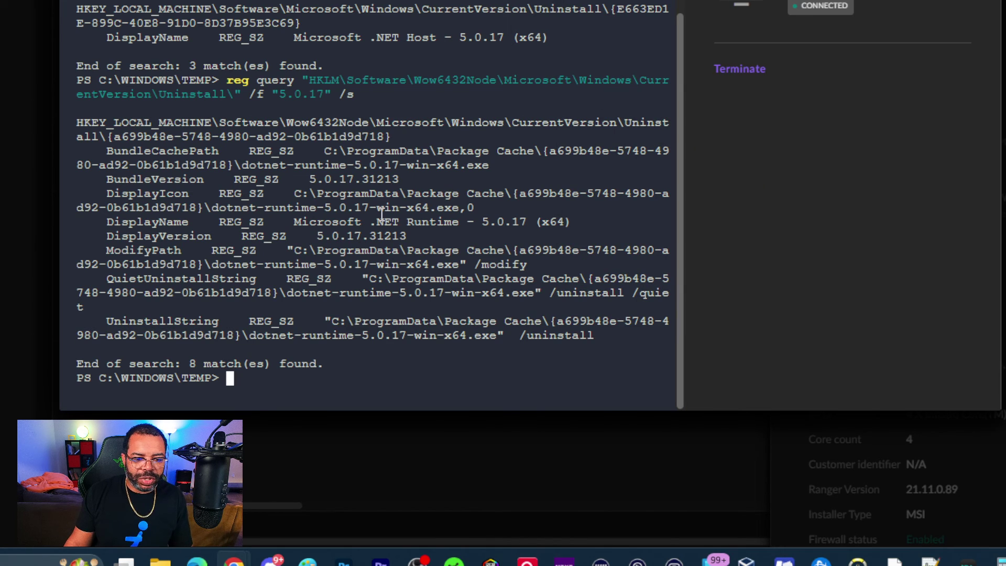
right_click(281, 257)
left_click(384, 44)
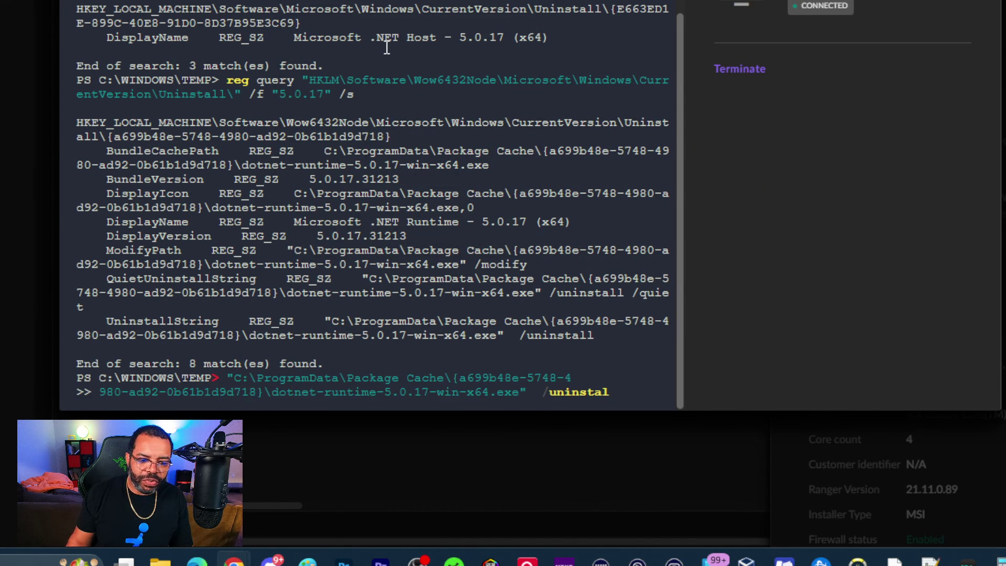
key("Home")
key("Left")
key("Left")
key("Left")
key("Left")
key("Left")
key("Left")
key("Left")
key("Left")
key("Left")
key("Left")
key("Left")
key("Left")
key("Left")
key("Left")
key("Left")
key("Left")
key("Left")
key("Left")
key("Left")
key("Left")
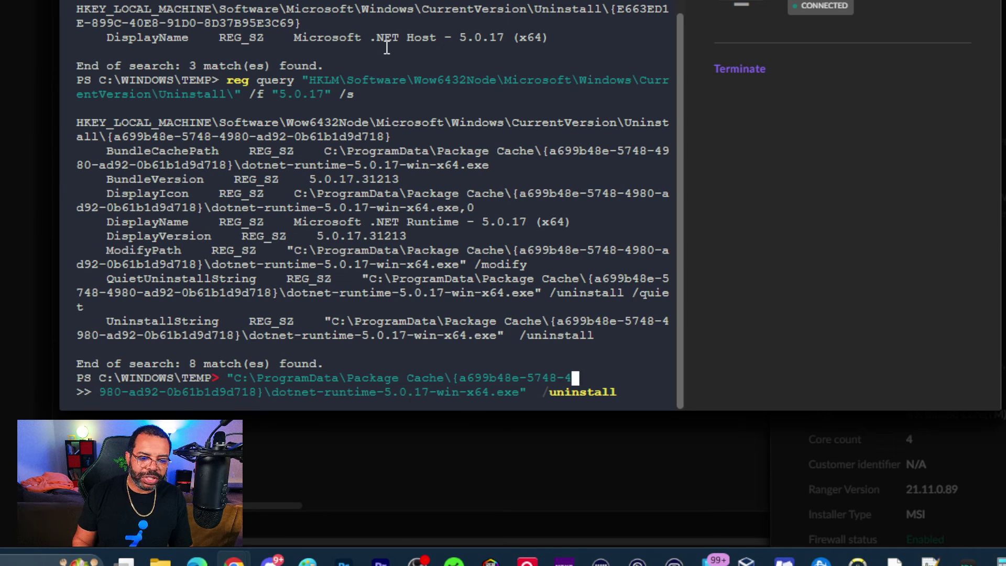
key("Home")
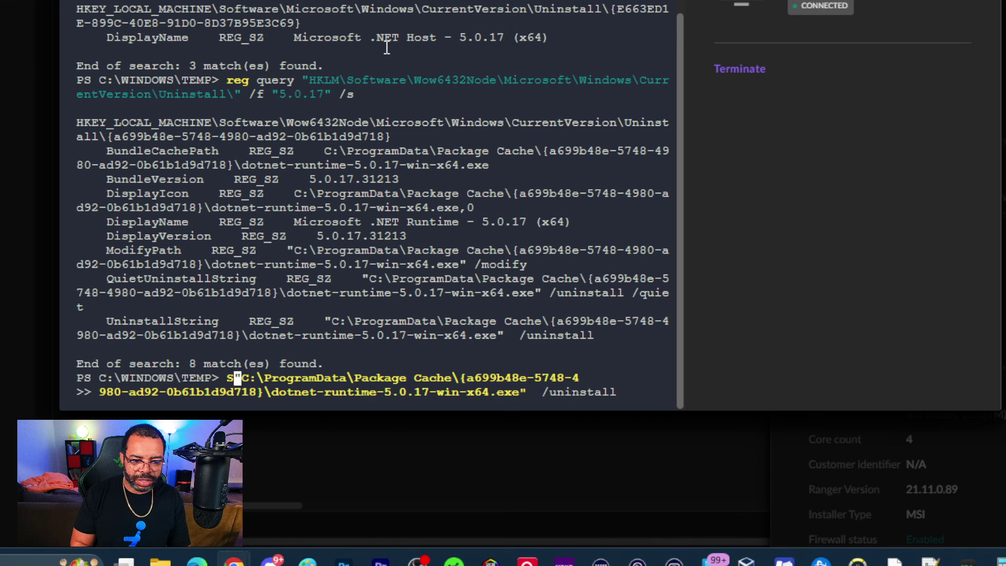
type("Star-P")
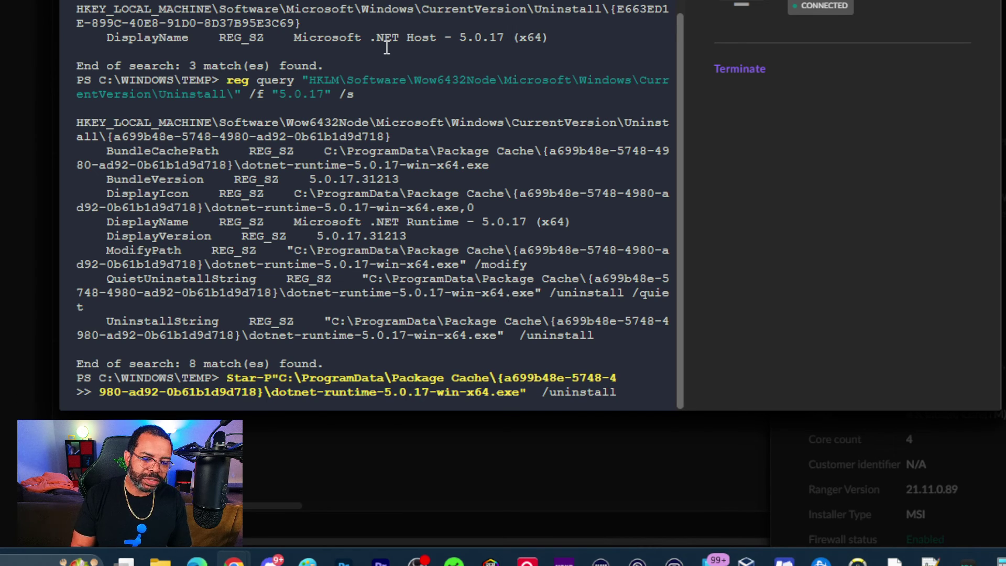
type("rocess")
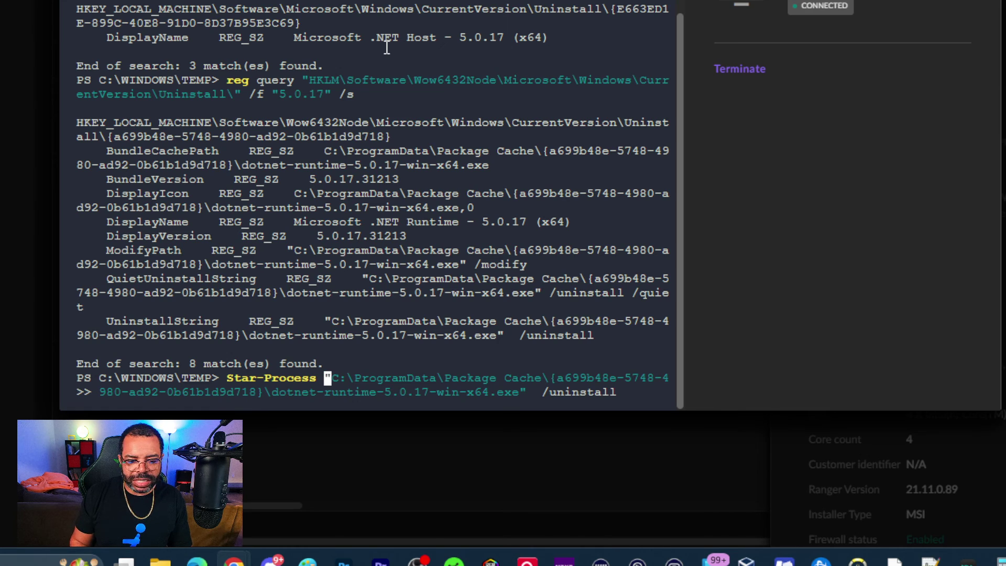
Turn the /uninstall switch into -ArgumentList "/uninstall" after dotnet-runtime-5.0.17-win-x64.exe.
key("Right")
key("Right")
key("Right")
key("Right")
key("Right")
key("Right")
key("Right")
key("Right")
key("Right")
key("Right")
key("Right")
key("Right")
key("Right")
key("Right")
key("Right")
key("Right")
key("Right")
key("Right")
key("Right")
key("Right")
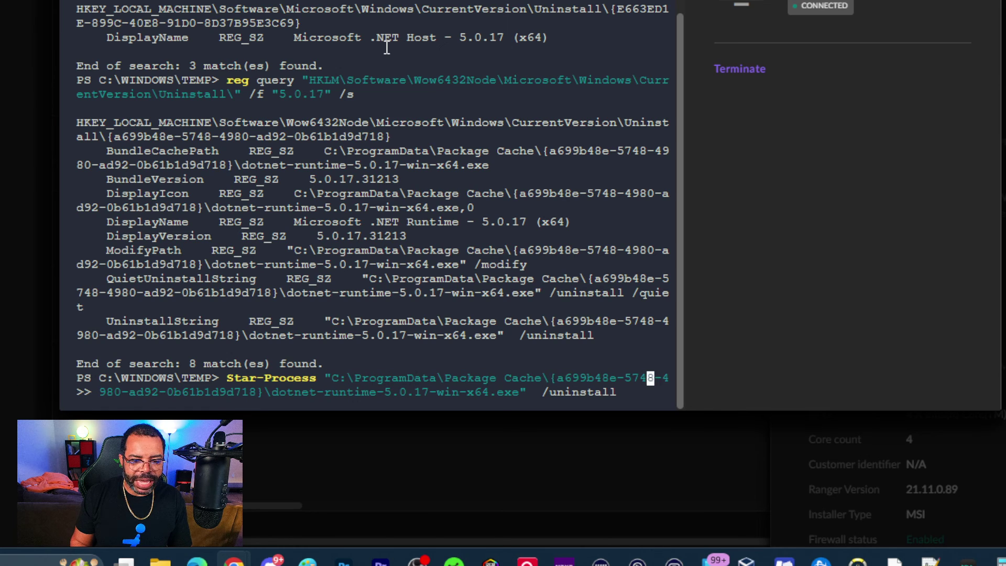
key("Right")
key("Right")
key("Right")
key("Right")
key("Right")
key("Right")
key("Right")
key("Right")
key("Right")
key("Right")
key("Right")
key("Right")
key("Right")
key("Right")
key("Right")
key("Right")
key("Right")
key("Right")
key("Right")
key("Right")
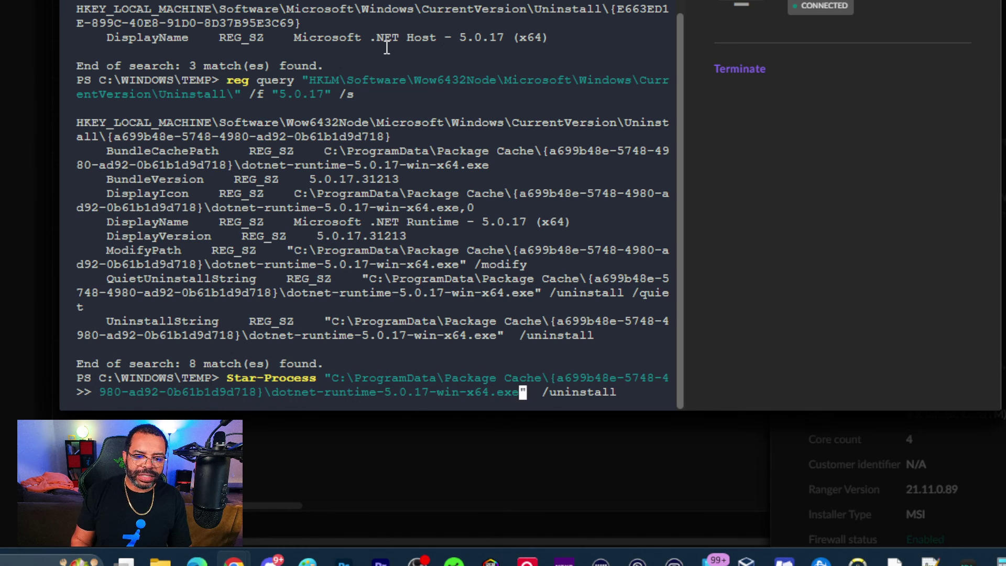
key("Right")
key("Right")
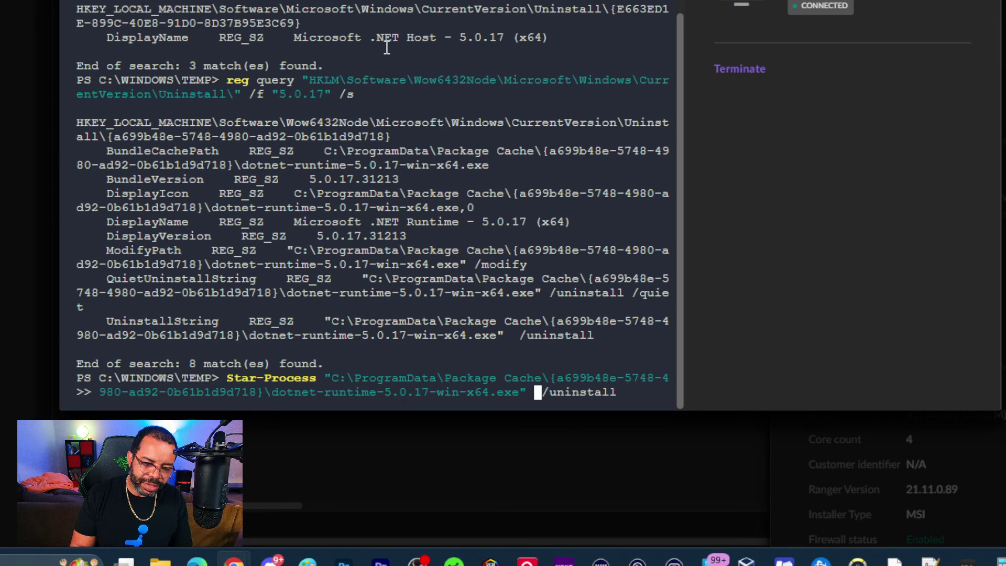
type("-")
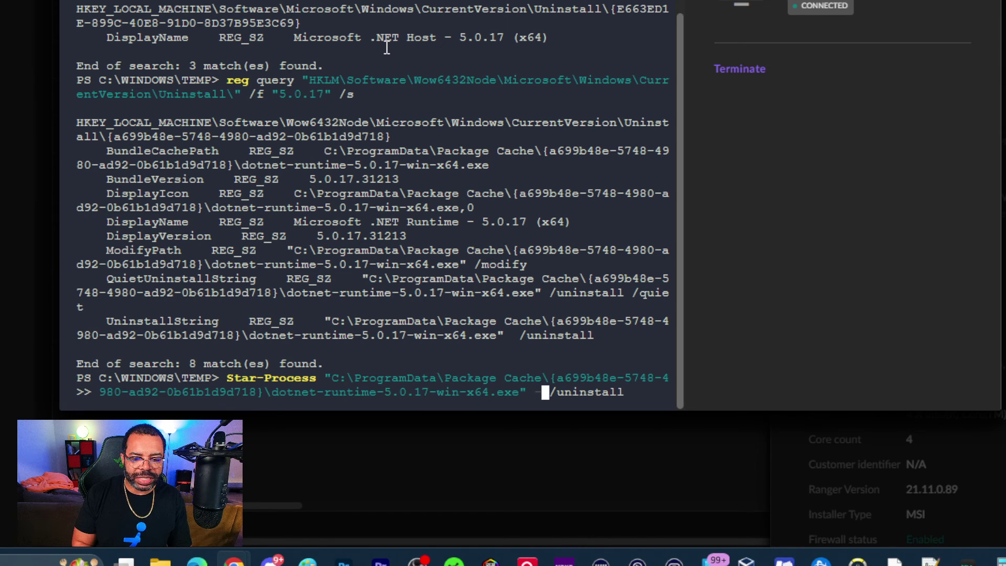
type("Argumen")
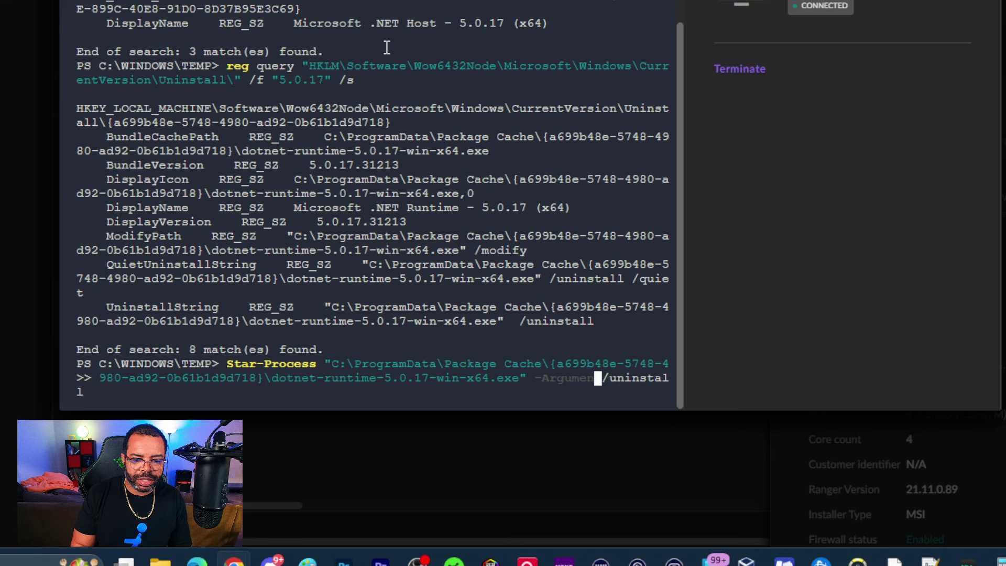
type("tList")
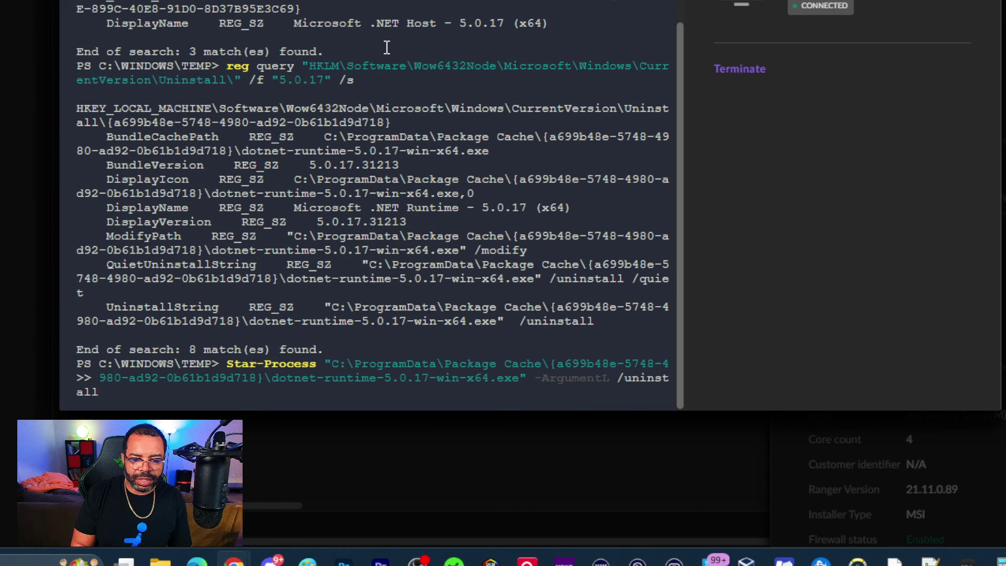
type(" \"")
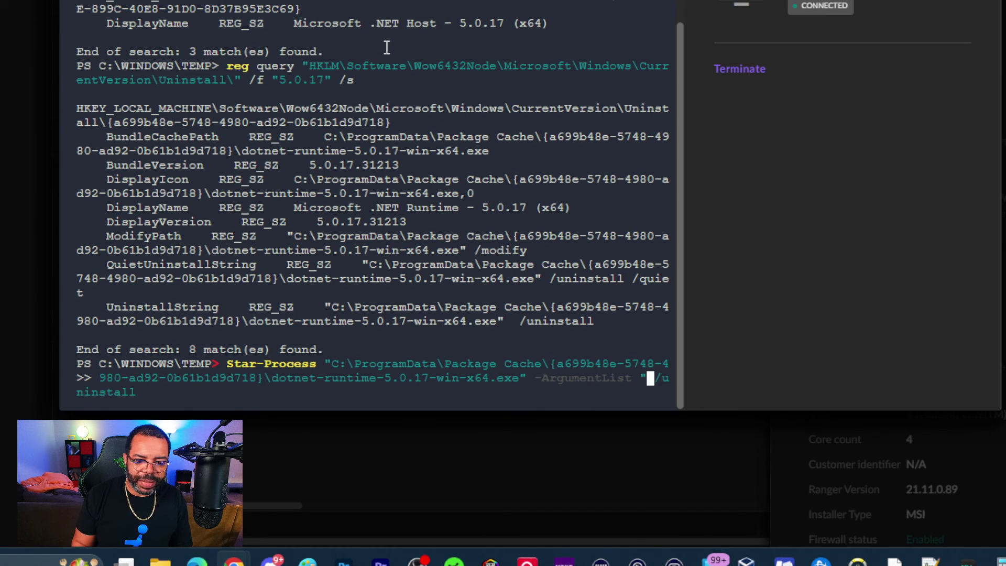
key("Delete")
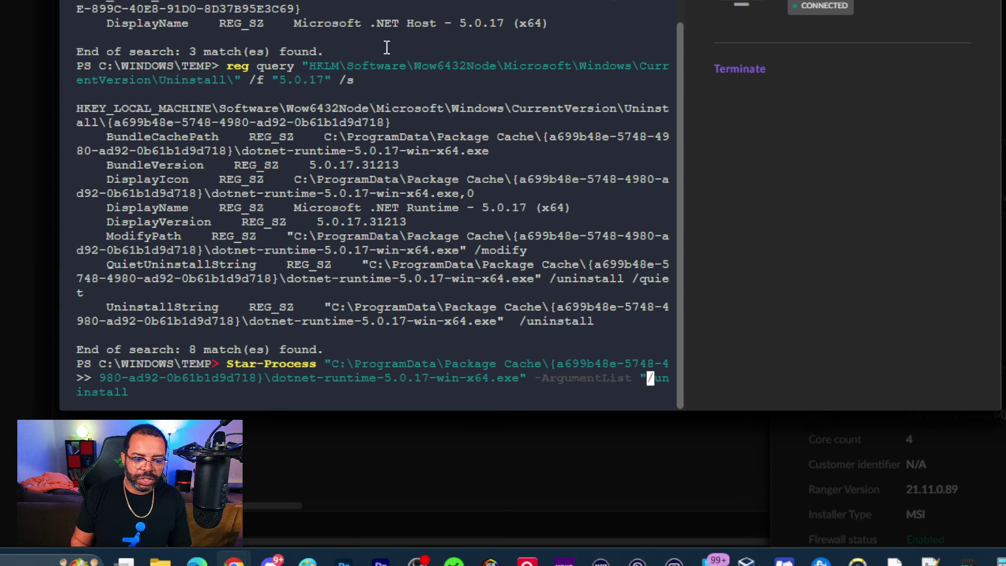
key("End")
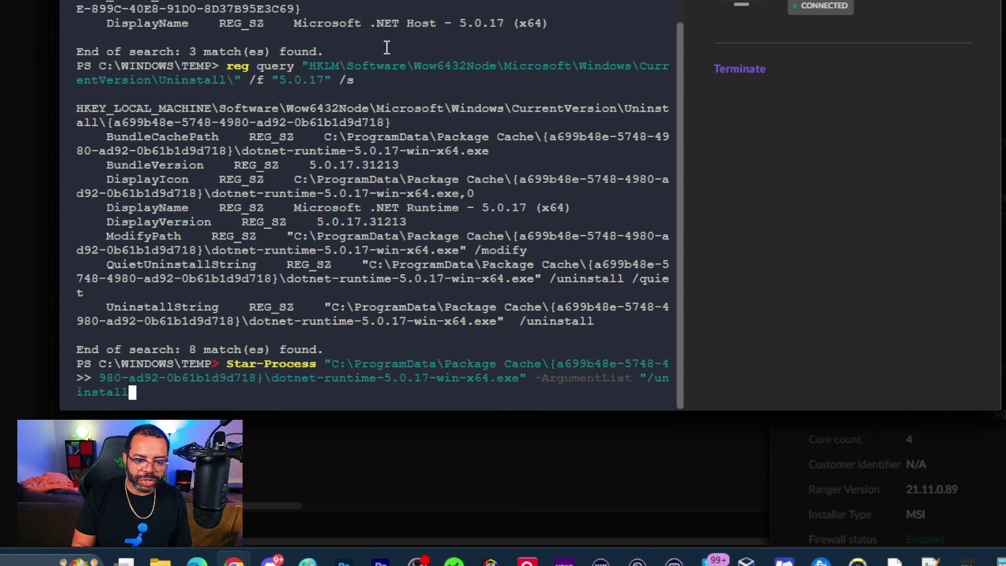
type("\"")
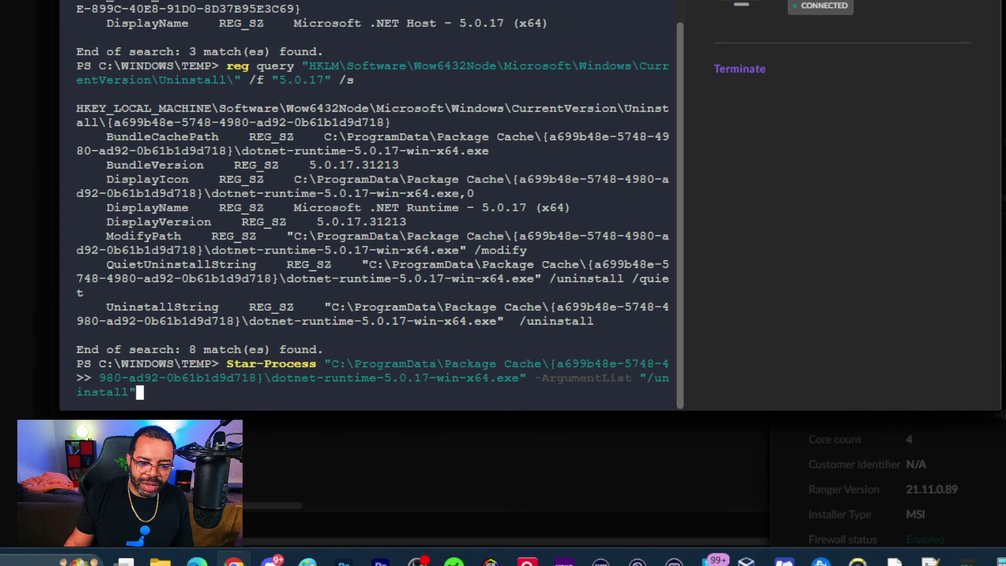
left_click_drag(272, 378, 516, 386)
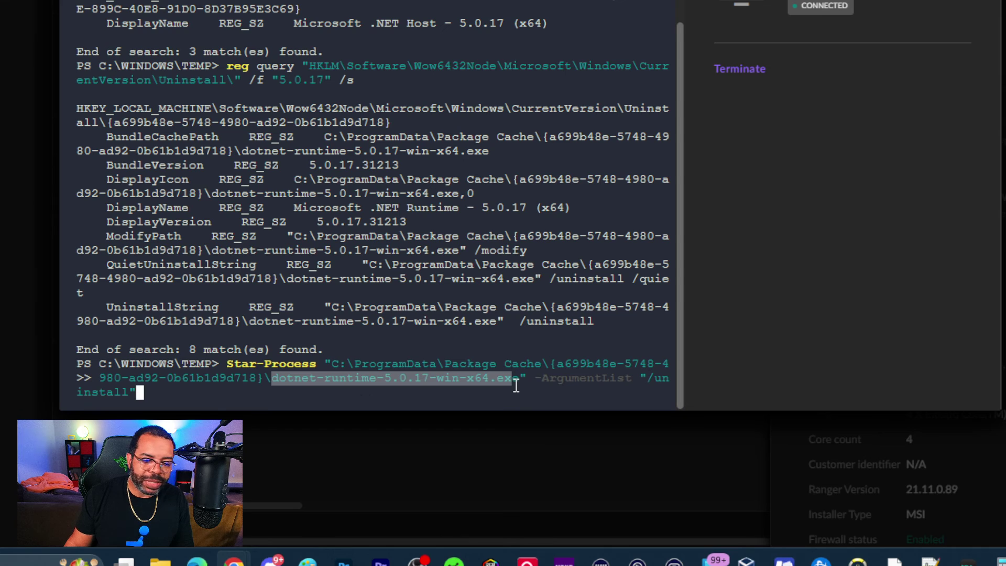
left_click(513, 383)
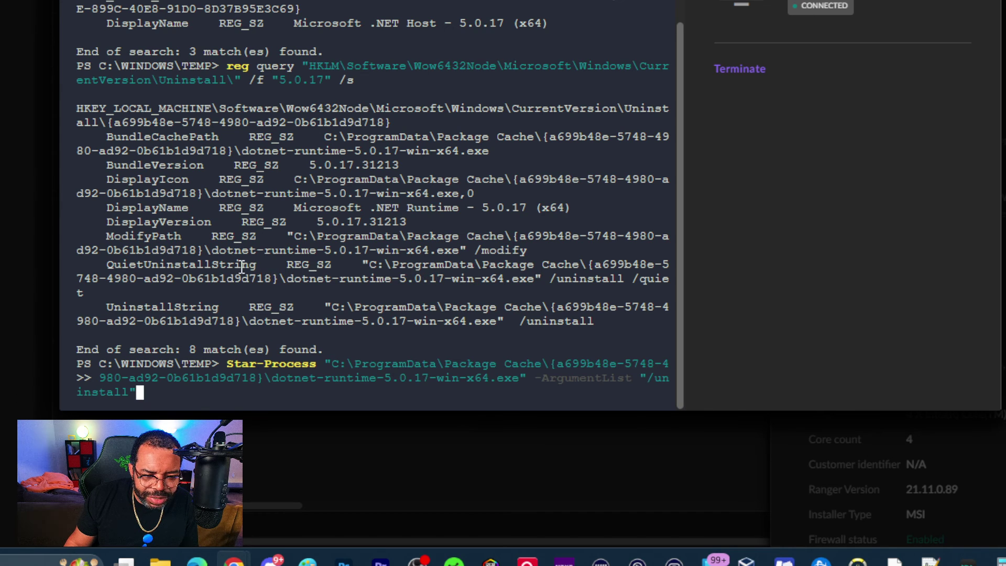
left_click_drag(633, 279, 669, 283)
left_click(402, 362)
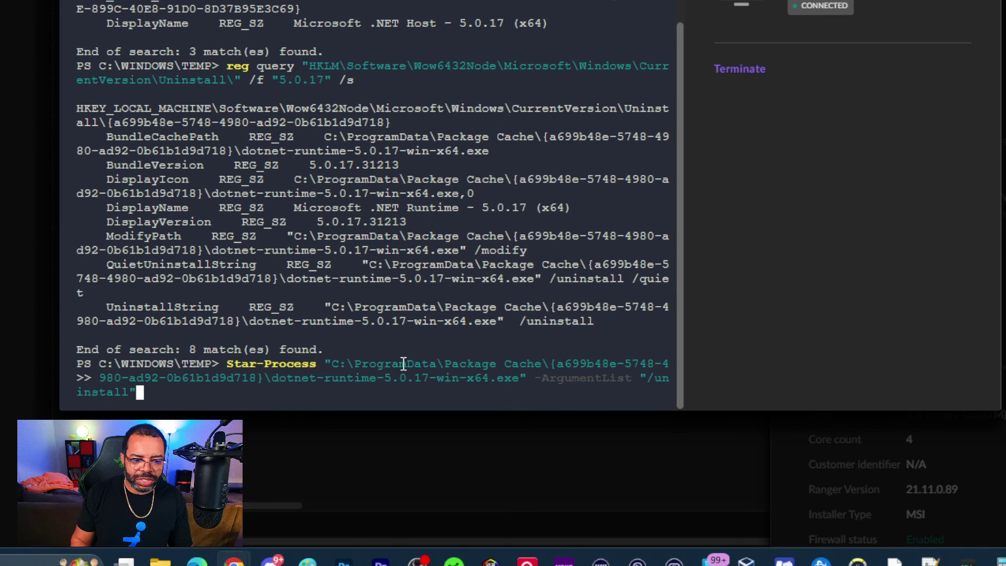
key("Left")
type("/quite")
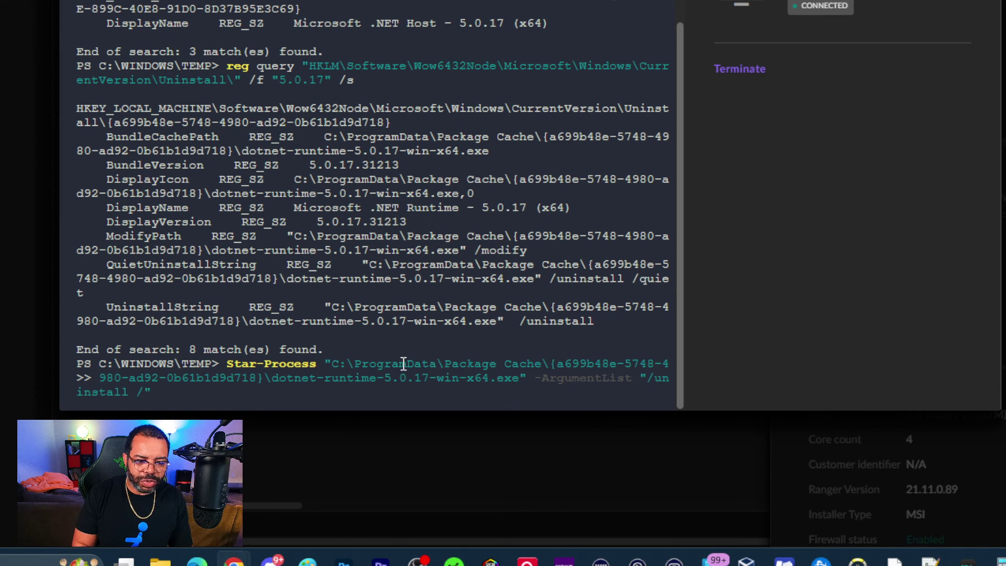
key("BackSpace")
key("BackSpace")
type("et")
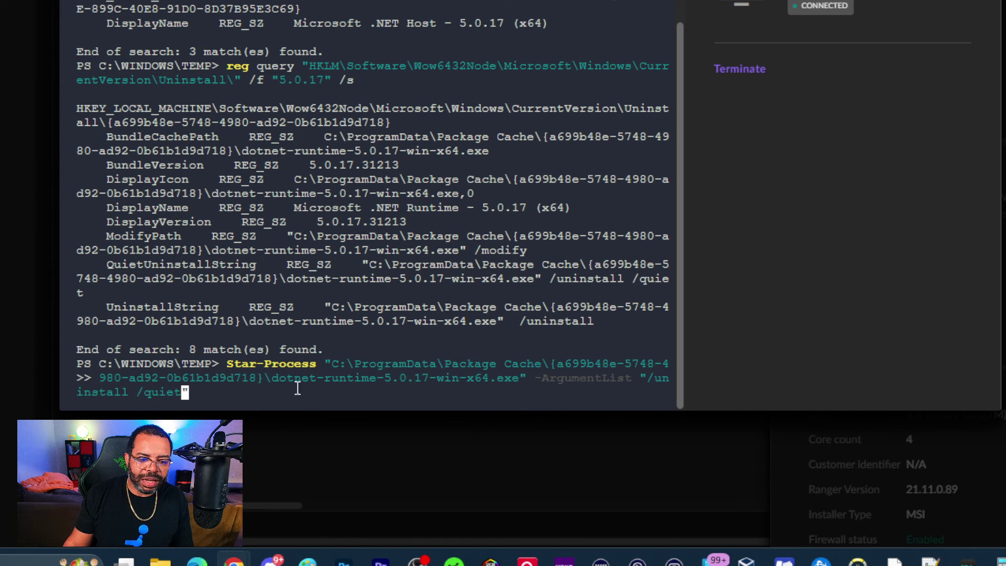
left_click_drag(264, 394, 231, 367)
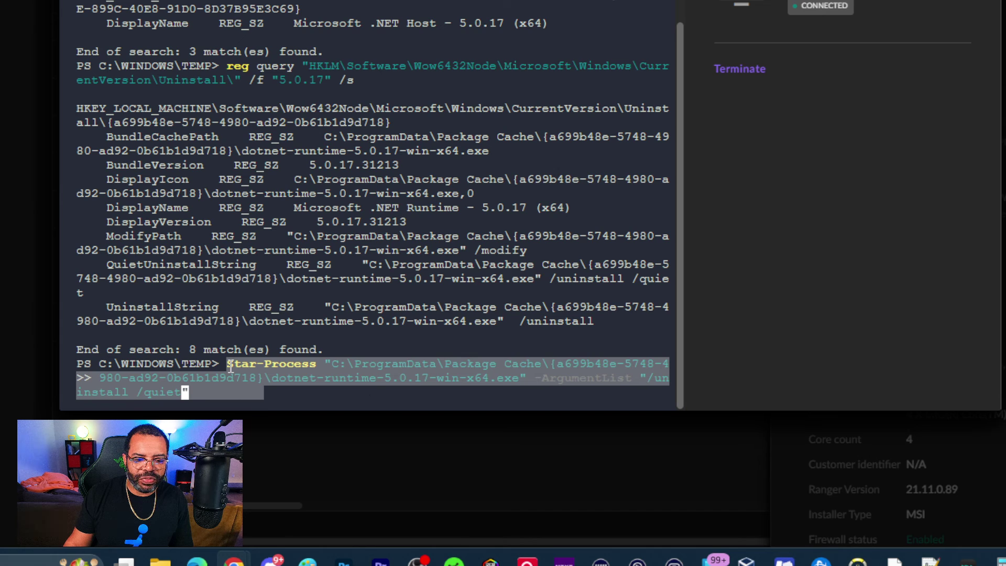
right_click(231, 365)
left_click(315, 31)
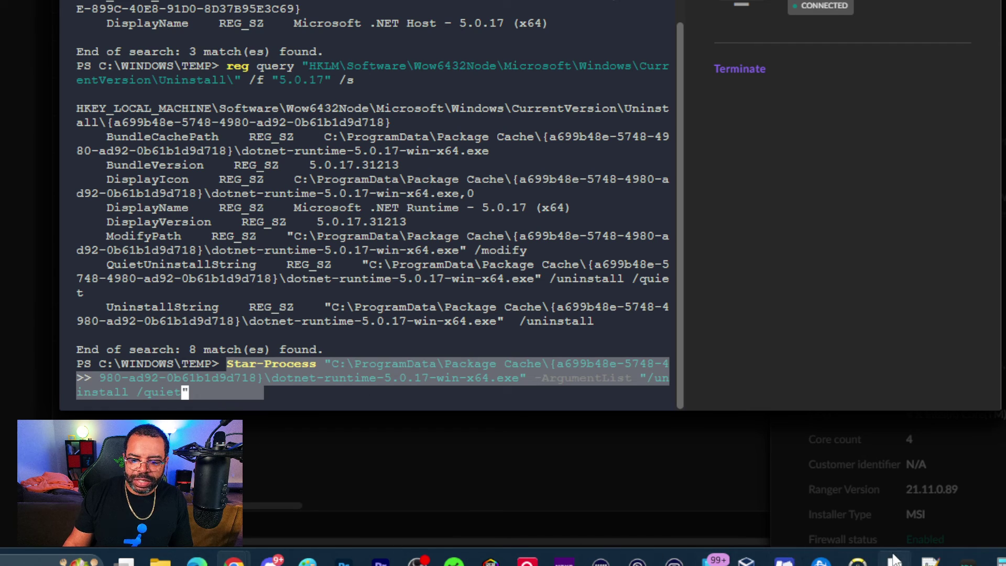
left_click(933, 559)
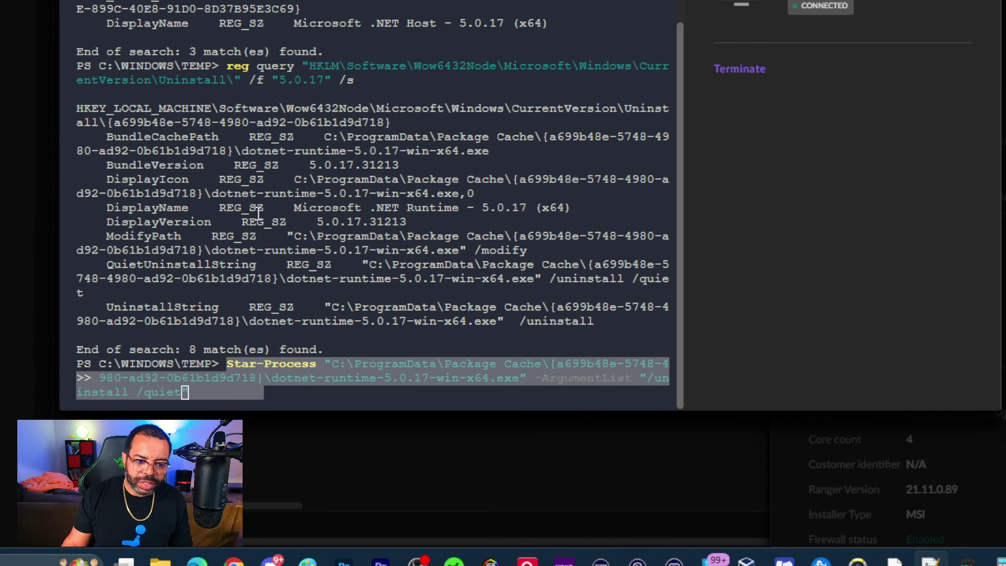
Replace the Start-Process line with cd followed by the pasted package cache path.
left_click(382, 200)
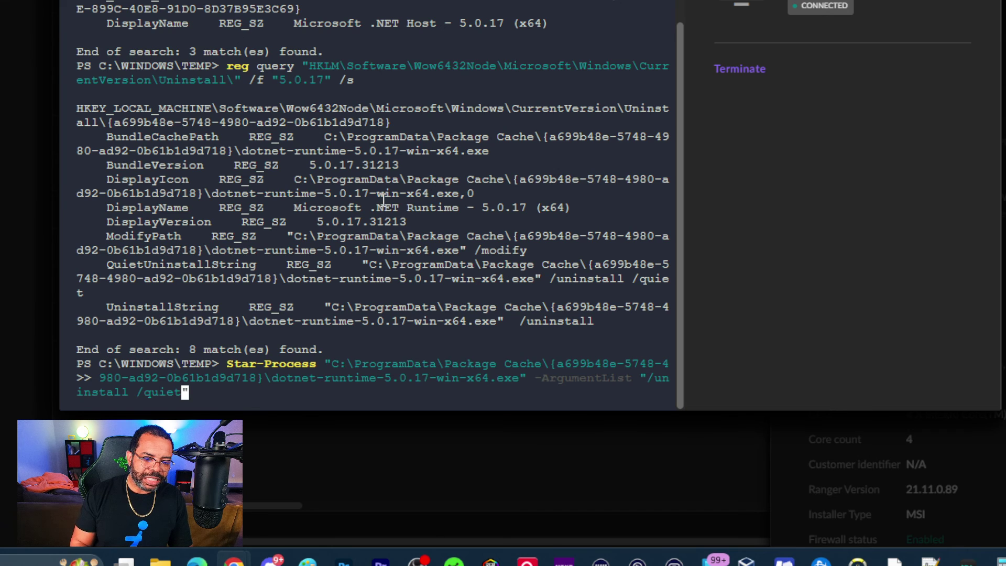
key("BackSpace")
key("BackSpace")
key("BackSpace")
key("BackSpace")
key("BackSpace")
key("BackSpace")
key("BackSpace")
key("BackSpace")
key("BackSpace")
key("BackSpace")
key("BackSpace")
key("BackSpace")
key("BackSpace")
key("BackSpace")
key("BackSpace")
key("BackSpace")
key("BackSpace")
key("BackSpace")
key("BackSpace")
key("BackSpace")
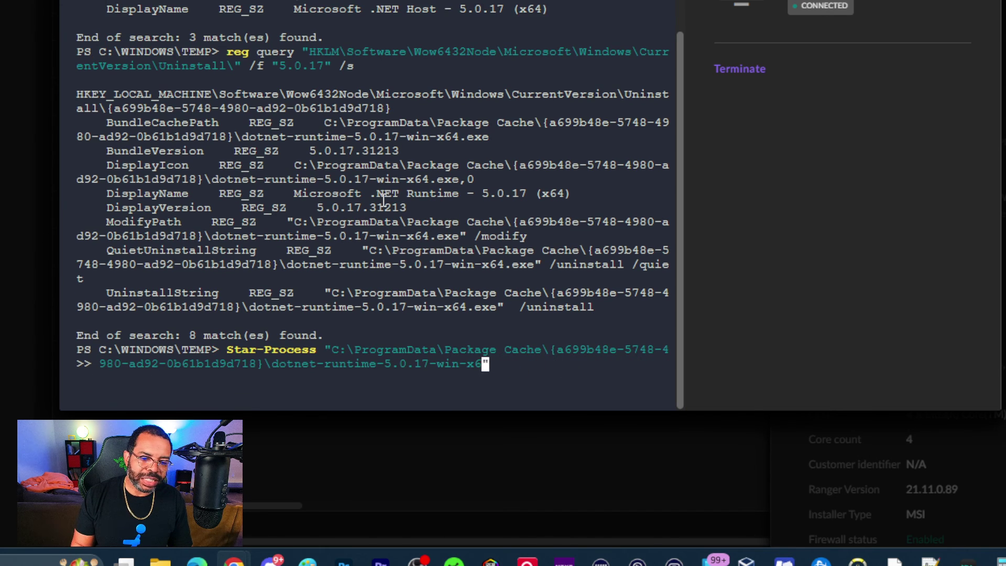
key("BackSpace")
key("BackSpace")
key("BackSpace")
key("BackSpace")
key("BackSpace")
key("BackSpace")
key("BackSpace")
key("BackSpace")
key("BackSpace")
key("BackSpace")
key("BackSpace")
key("BackSpace")
key("BackSpace")
key("BackSpace")
key("BackSpace")
key("BackSpace")
key("BackSpace")
key("BackSpace")
key("BackSpace")
key("BackSpace")
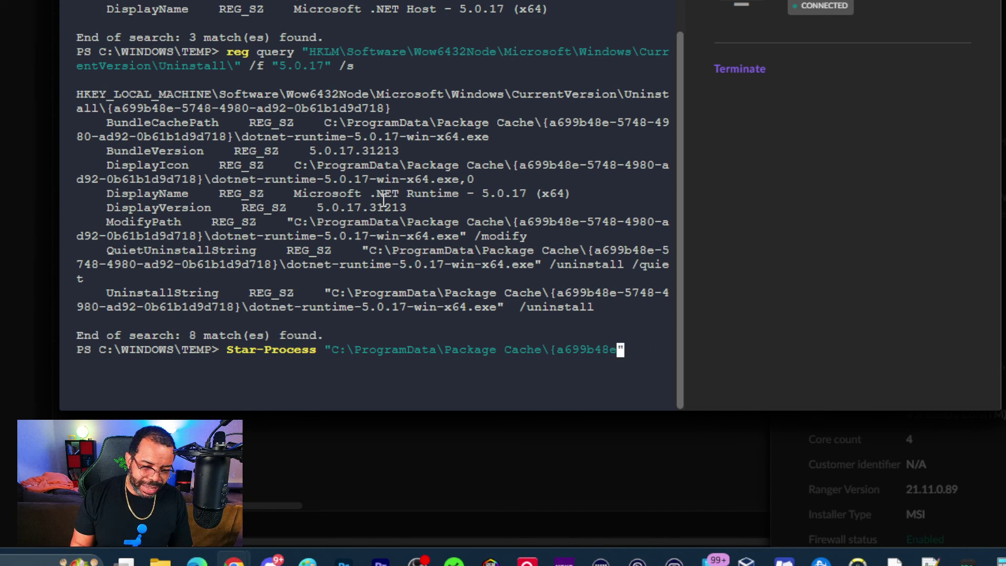
key("BackSpace")
key("BackSpace")
key("BackSpace")
key("BackSpace")
key("BackSpace")
key("BackSpace")
key("BackSpace")
key("BackSpace")
key("BackSpace")
key("BackSpace")
key("BackSpace")
key("BackSpace")
key("BackSpace")
key("BackSpace")
key("BackSpace")
key("BackSpace")
key("BackSpace")
key("BackSpace")
key("BackSpace")
key("BackSpace")
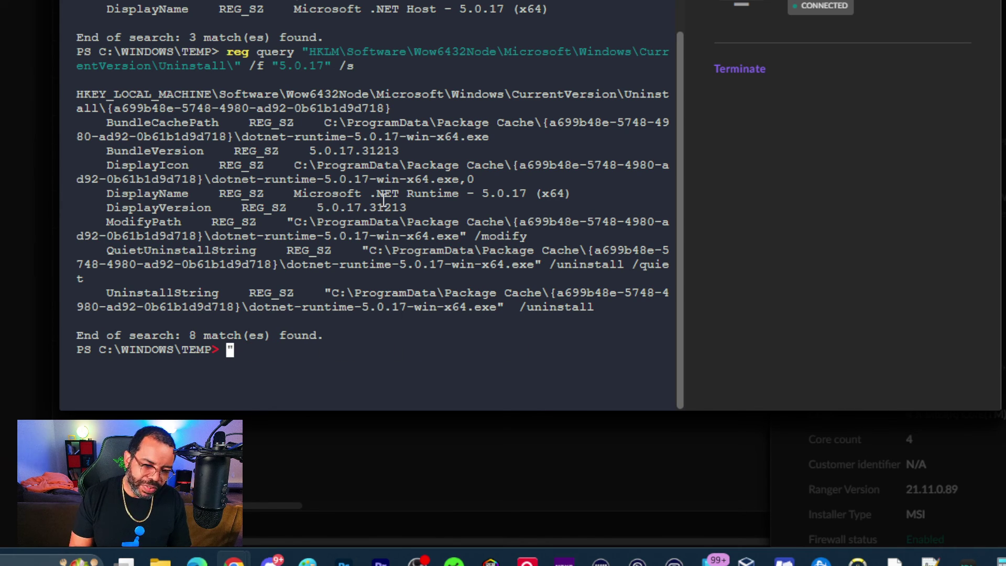
type("cd")
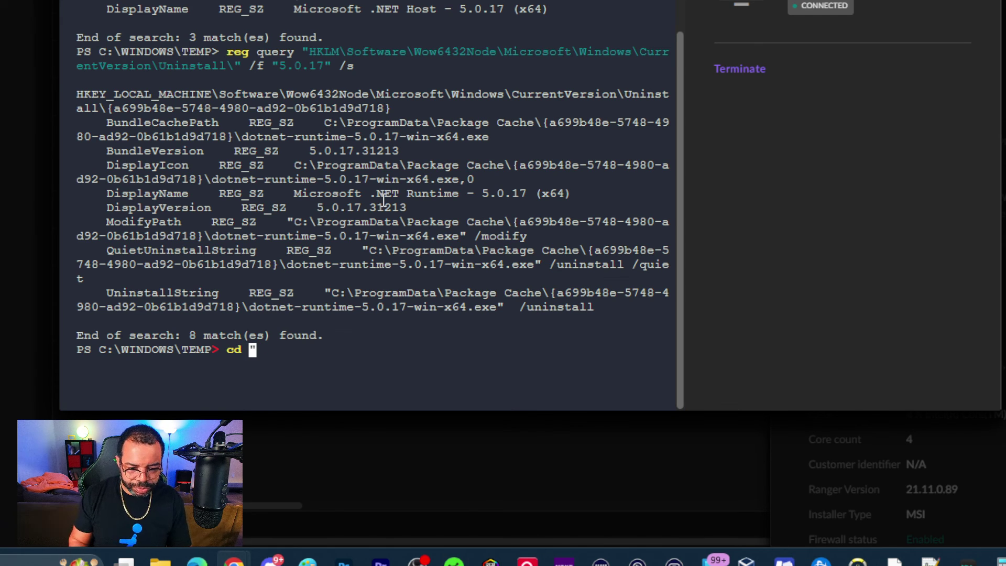
key("Right")
right_click(455, 191)
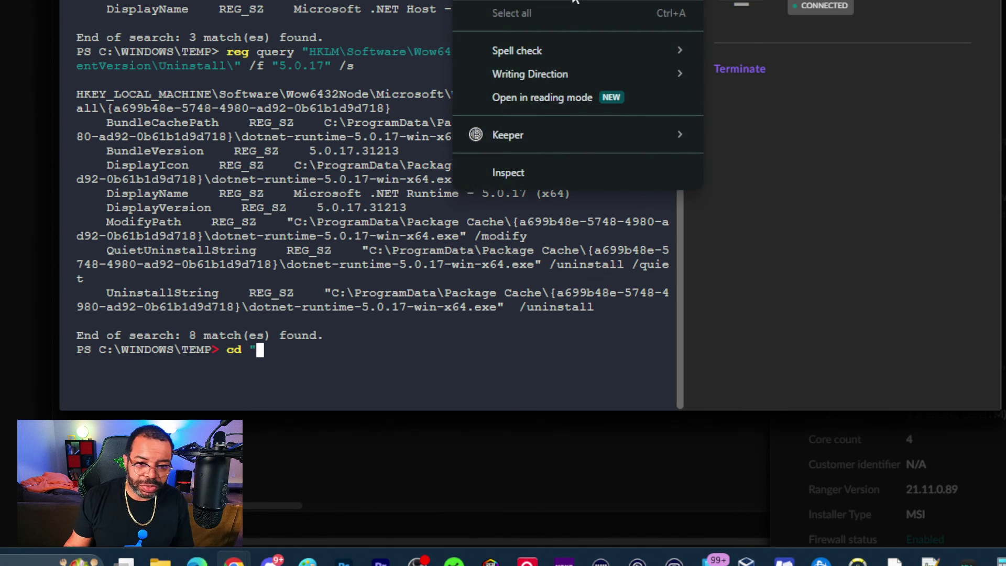
left_click(575, 1)
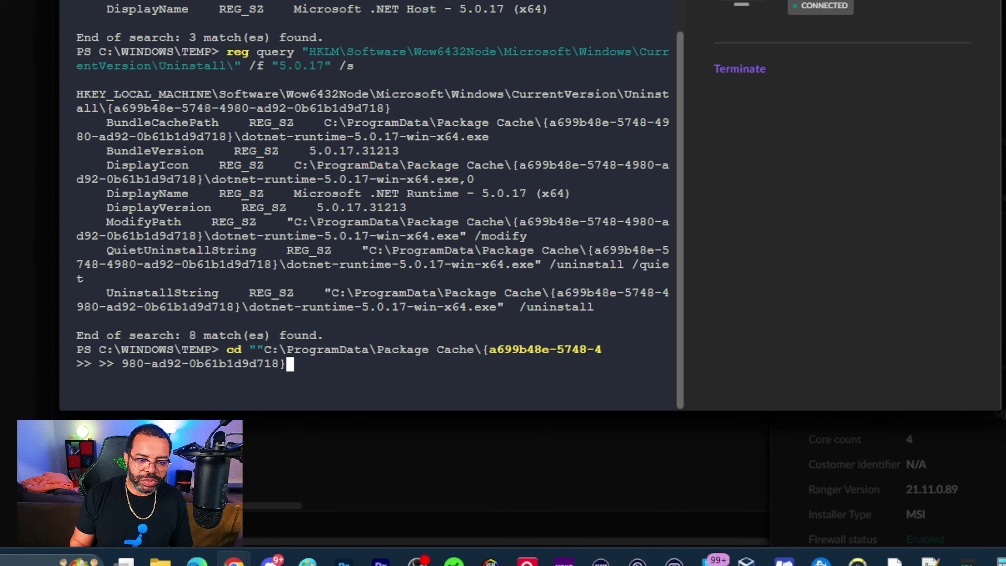
Remove the duplicate quote and rejoin the broken folder id in the pasted path.
key("Home")
key("Left")
key("Left")
key("Left")
key("Left")
key("Left")
key("Left")
key("Left")
key("Left")
key("Left")
key("Left")
key("Left")
key("Left")
key("Left")
key("Left")
key("Left")
key("Left")
key("Left")
key("Left")
key("Left")
key("Left")
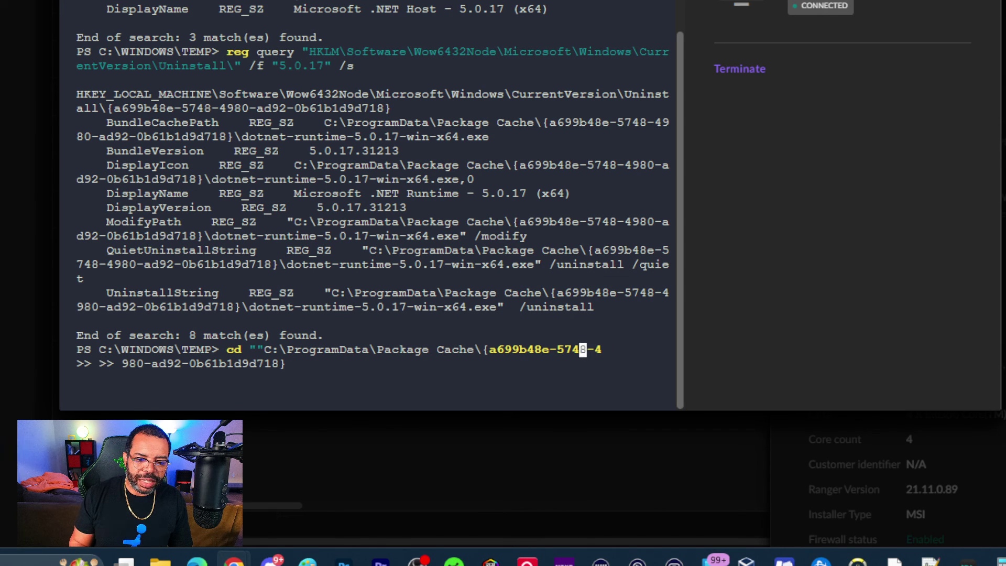
key("Home")
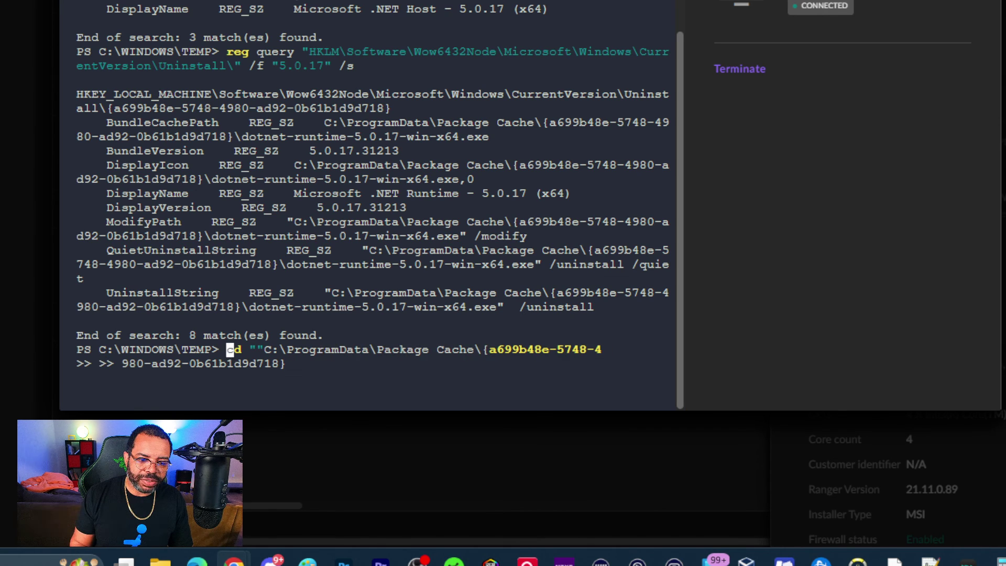
key("Right")
key("Right")
key("Right")
key("Right")
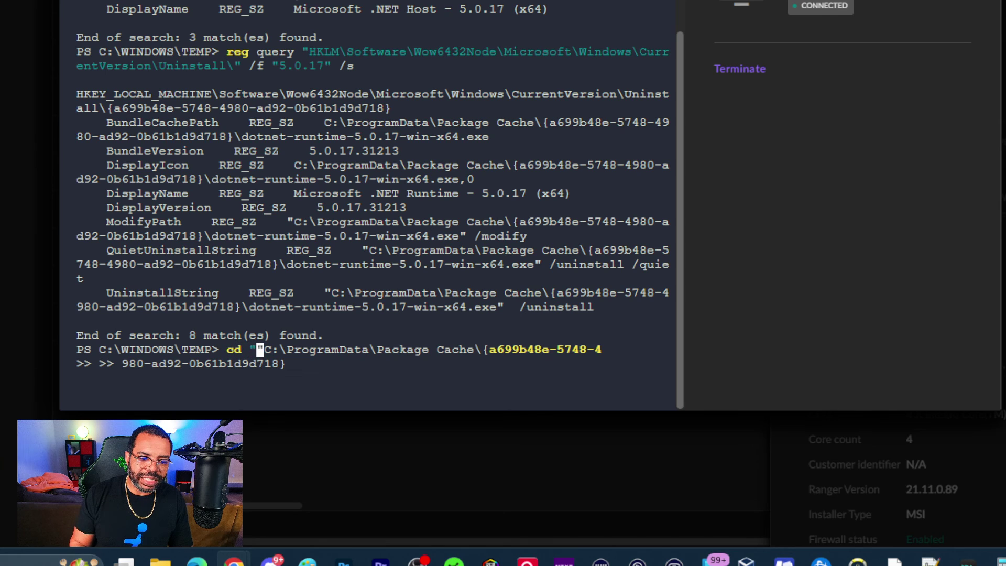
key("BackSpace")
key("Right")
key("Right")
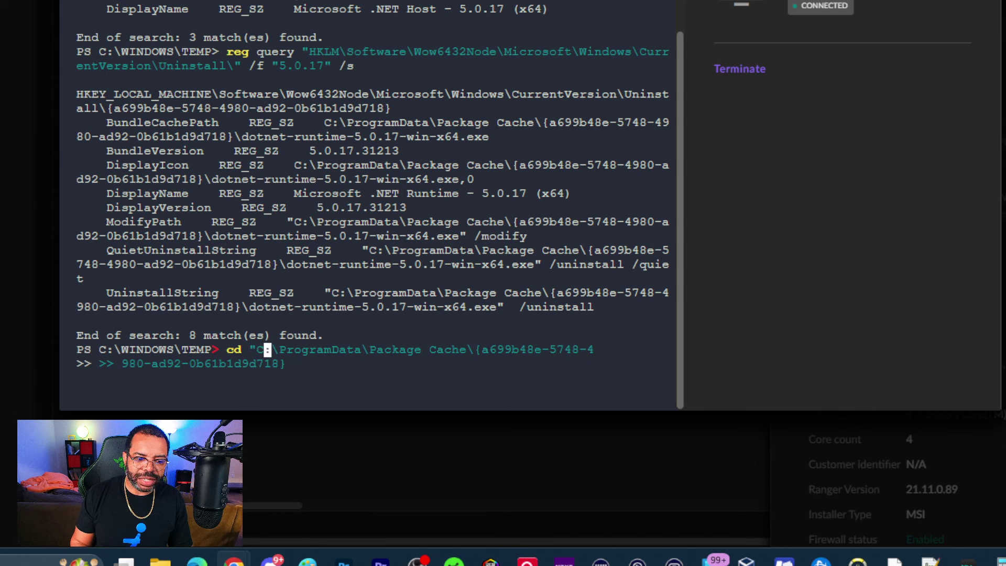
key("Right")
key("Right")
key("Right")
key("Right")
key("Right")
key("Right")
key("Right")
key("Right")
key("Right")
key("Right")
key("Right")
key("Right")
key("Right")
key("Right")
key("Right")
key("Right")
key("Right")
key("Right")
key("Right")
key("Right")
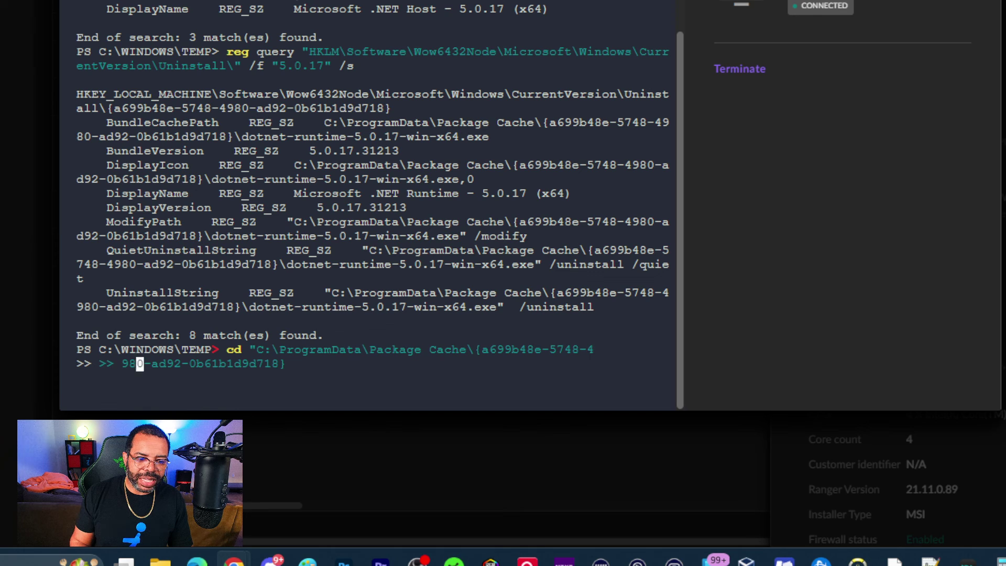
key("Right")
key("Right")
key("Right")
key("Right")
key("Right")
key("Left")
key("Left")
key("Left")
key("Left")
key("Left")
key("Left")
key("Left")
key("Left")
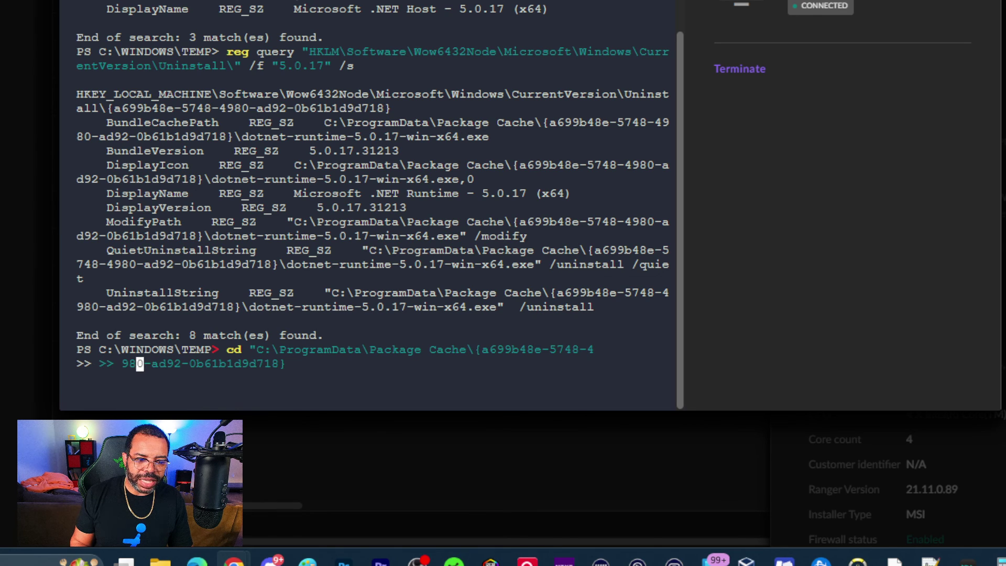
key("Right")
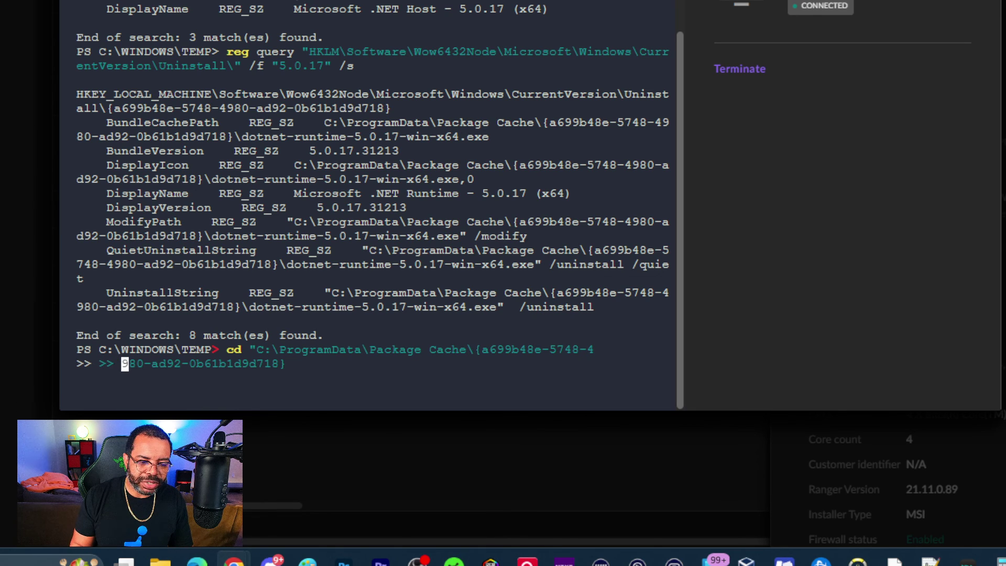
key("BackSpace")
key("BackSpace")
key("BackSpace")
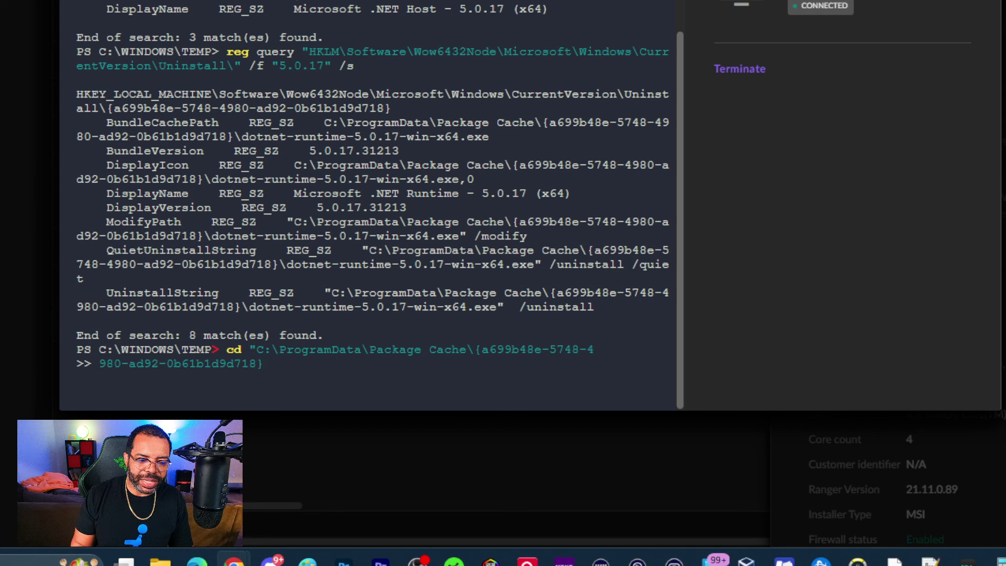
key("BackSpace")
key("BackSpace")
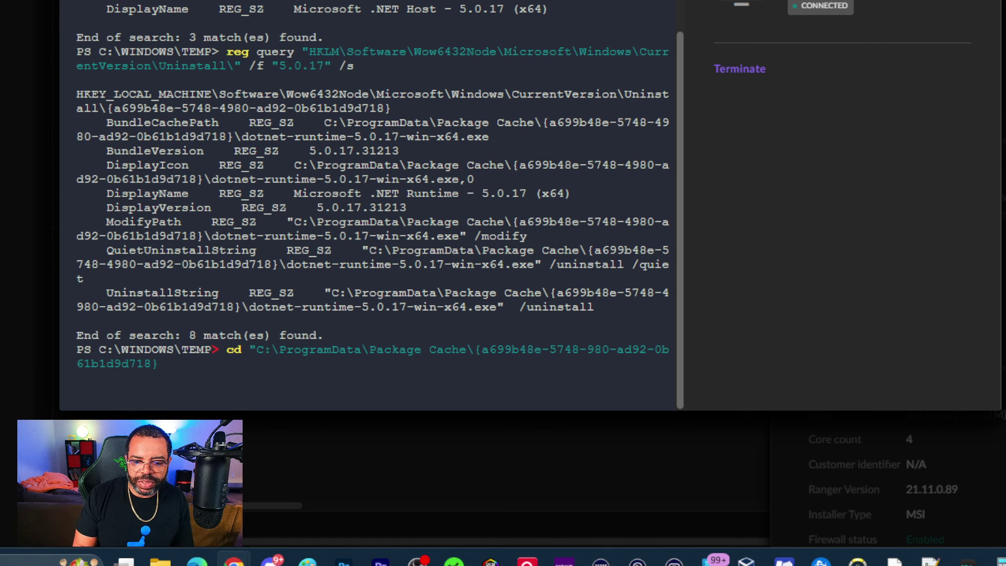
type("4")
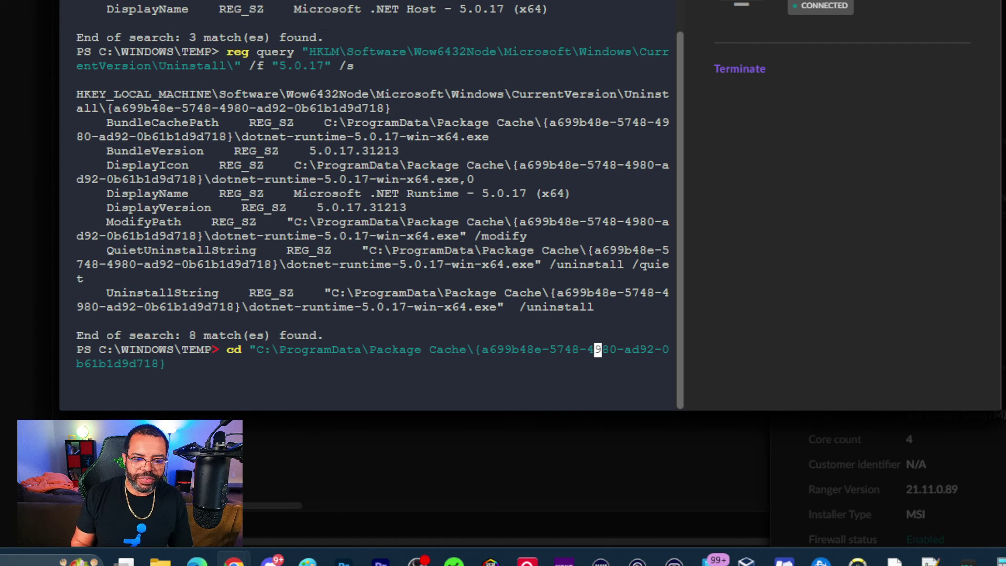
Close the quote, enter the package cache folder, and list its files with dir.
key("Right")
key("Right")
key("Right")
key("Right")
key("Right")
key("Right")
key("Right")
key("Right")
key("Right")
key("Right")
key("Right")
key("Right")
key("Right")
key("Right")
key("Right")
key("Right")
key("Right")
key("Right")
key("Right")
key("Right")
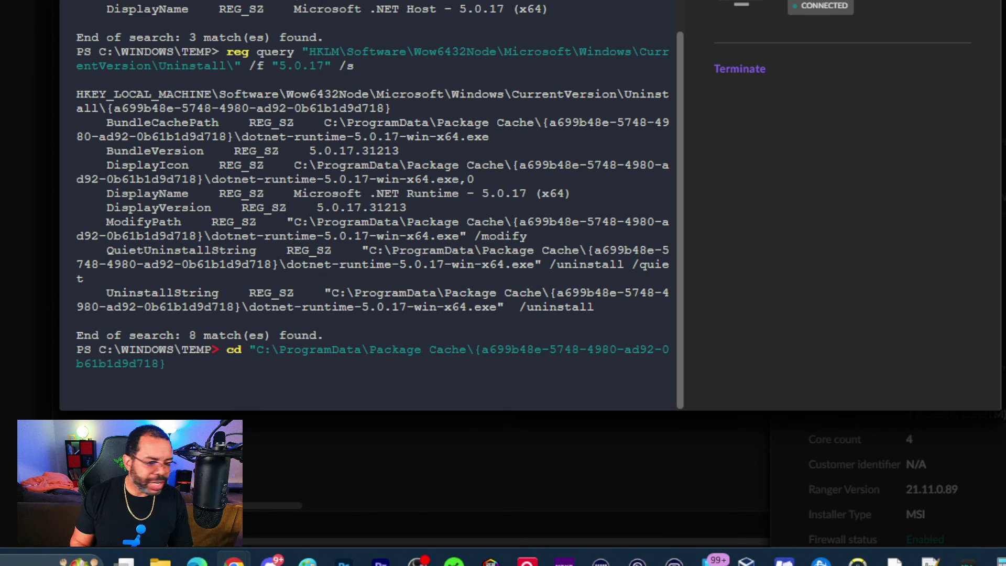
type("\"")
key("Return")
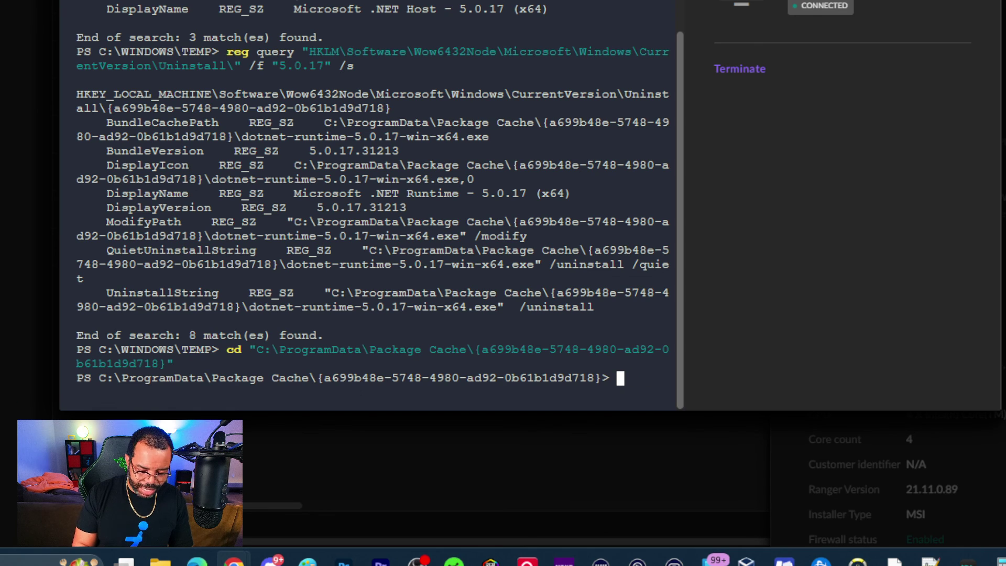
type("dir")
key("Return")
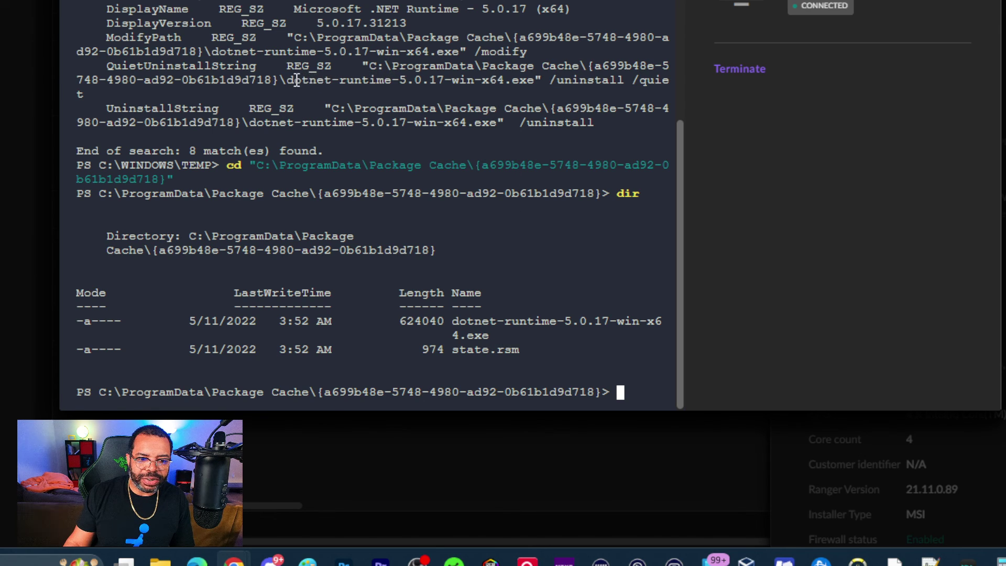
left_click_drag(293, 80, 534, 80)
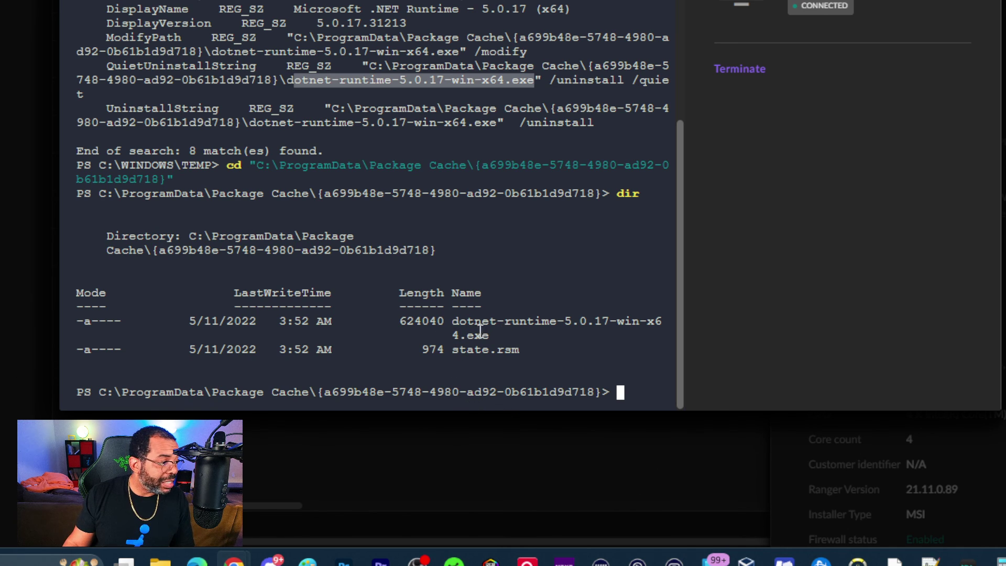
key("alt+Tab")
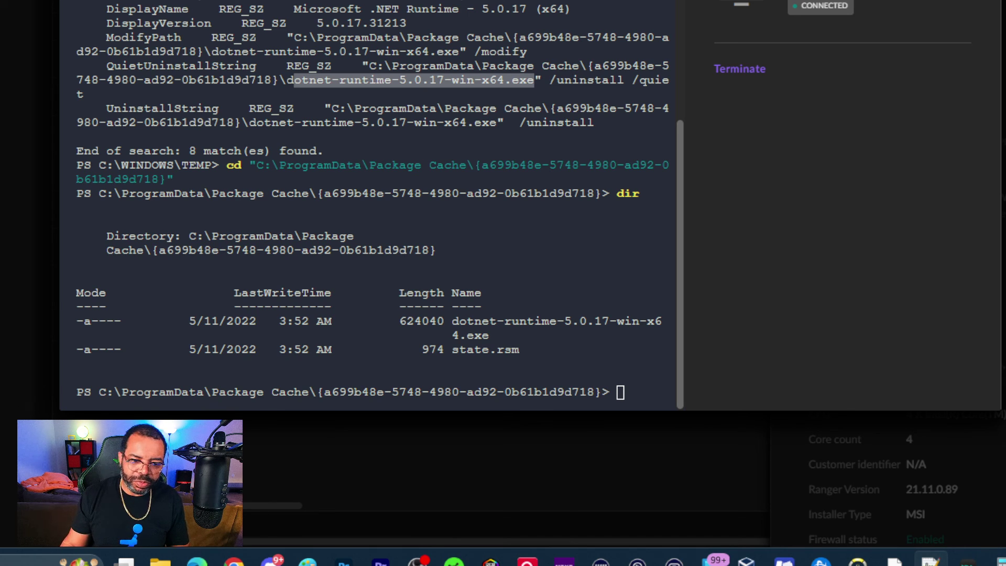
Paste and run the Star-Process "/uninstall /quiet" command for dotnet-runtime-5.0.17, which gets rejected.
left_click(474, 229)
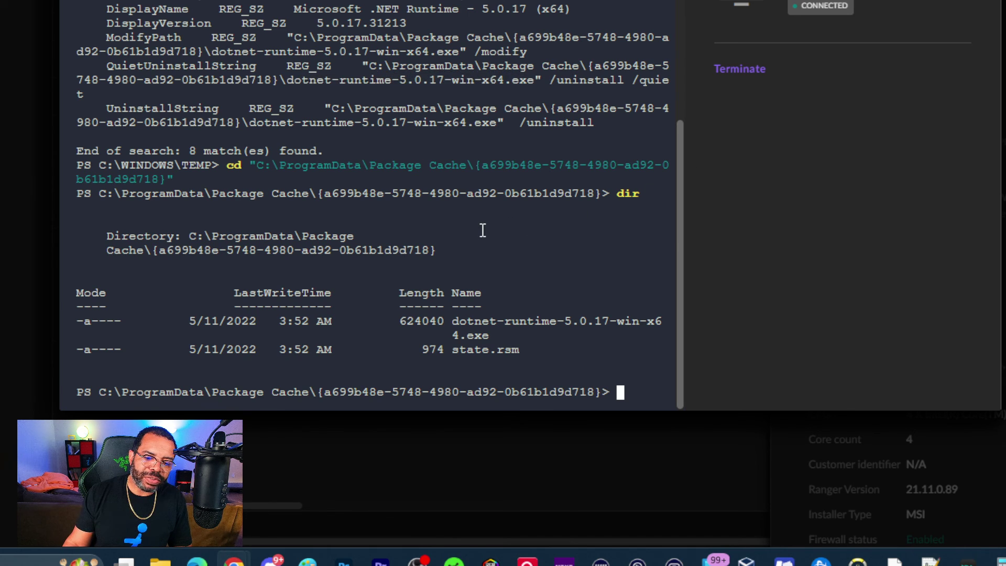
right_click(487, 229)
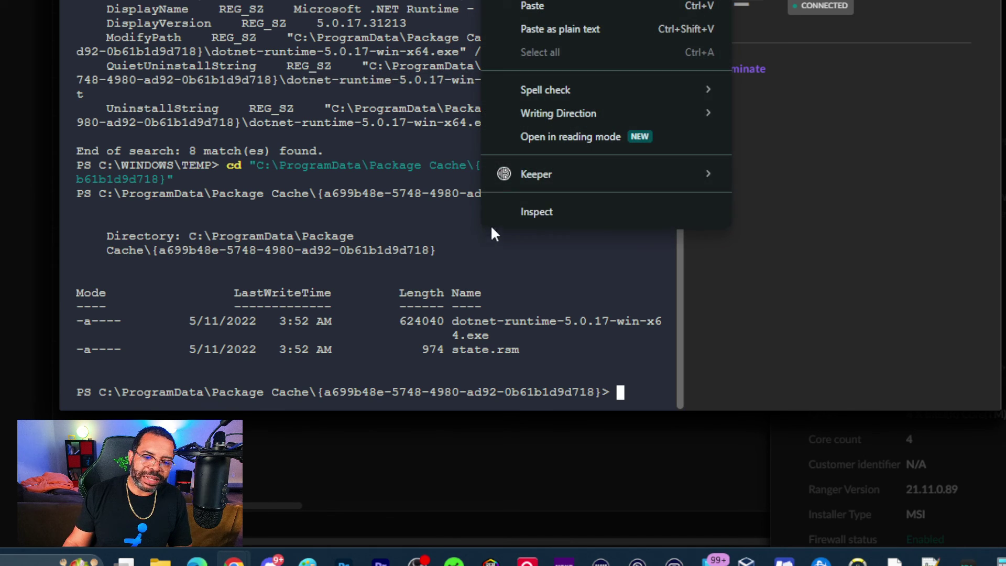
left_click(593, 27)
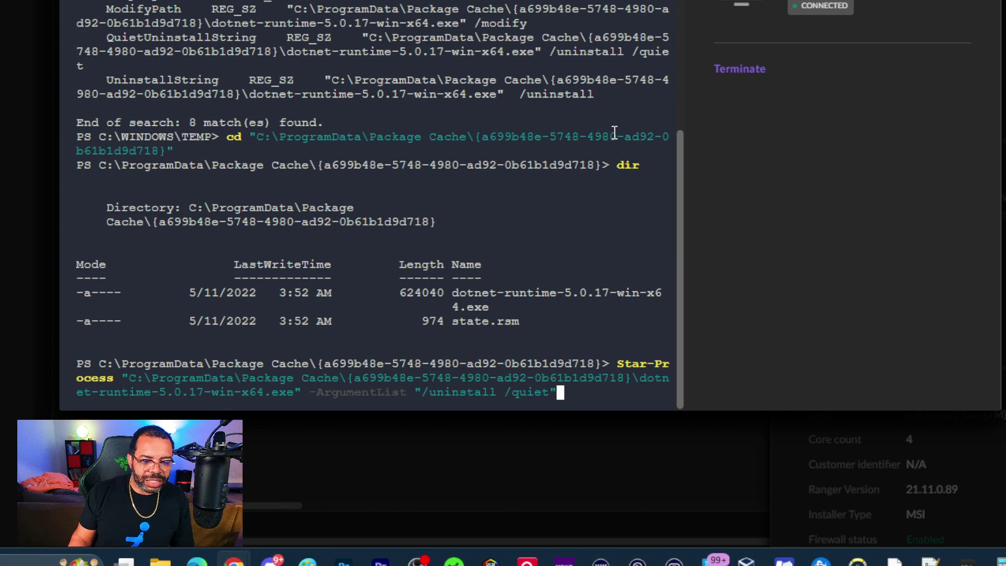
key("Return")
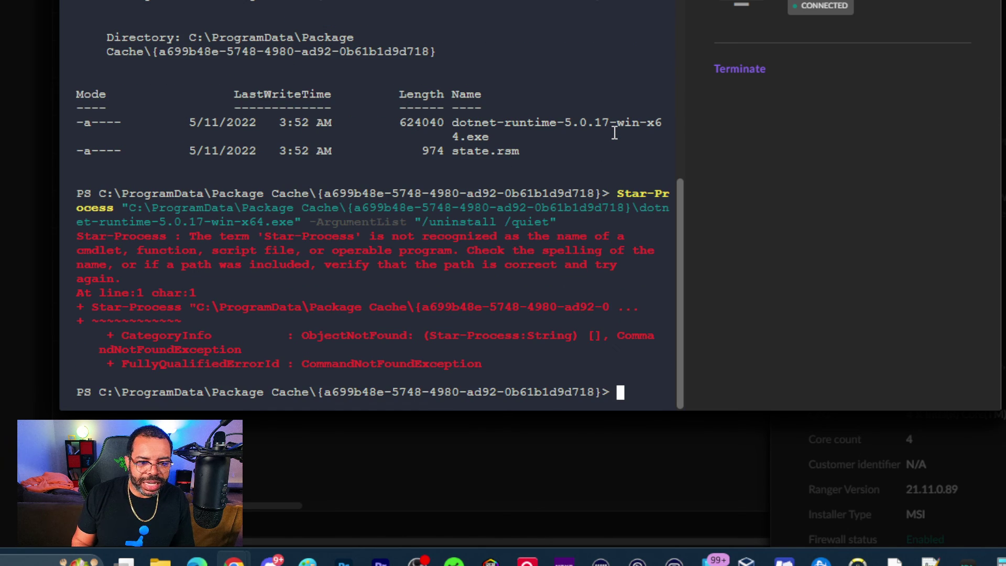
Insert the missing t to make Start-Process and rerun the silent uninstall successfully.
key("Up")
key("Home")
key("Right")
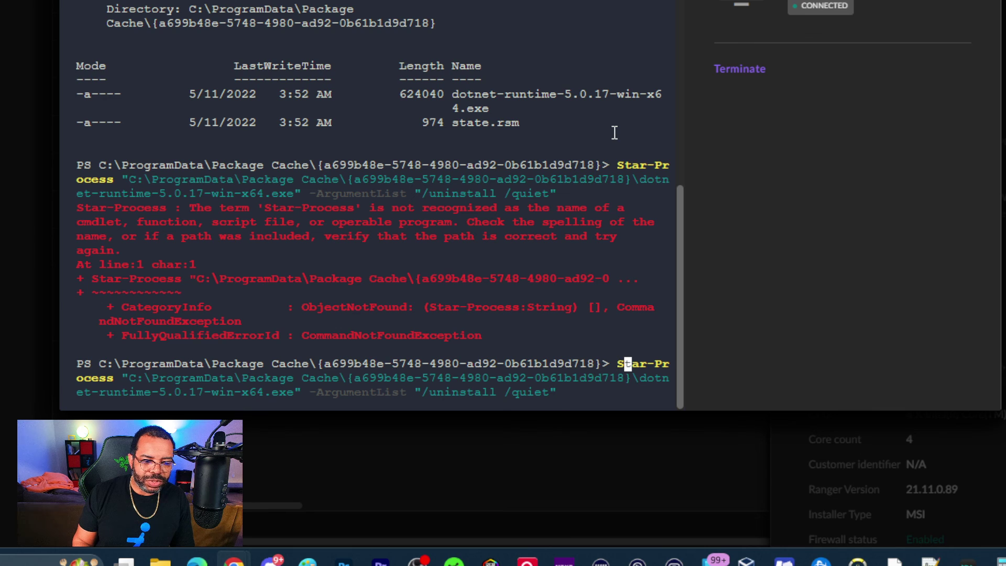
key("ctrl+Right")
key("ctrl+Right")
key("ctrl+Left")
key("ctrl+Left")
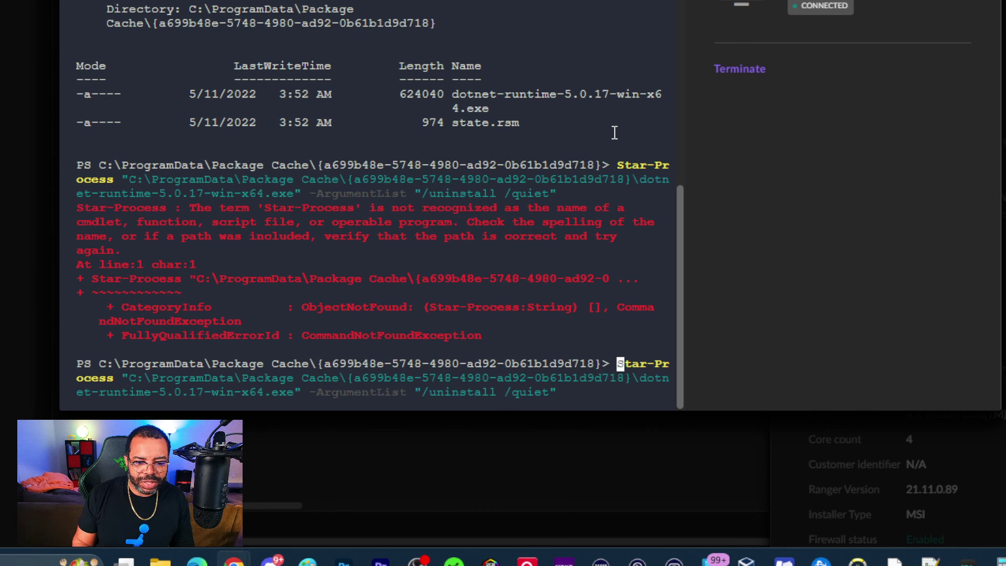
key("Right")
key("Right")
key("Right")
key("Right")
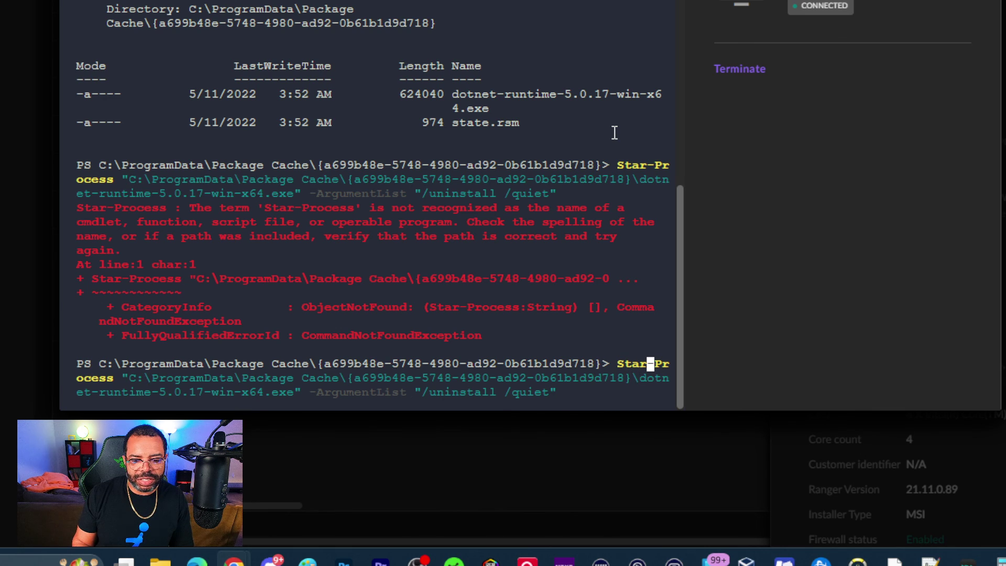
type("t")
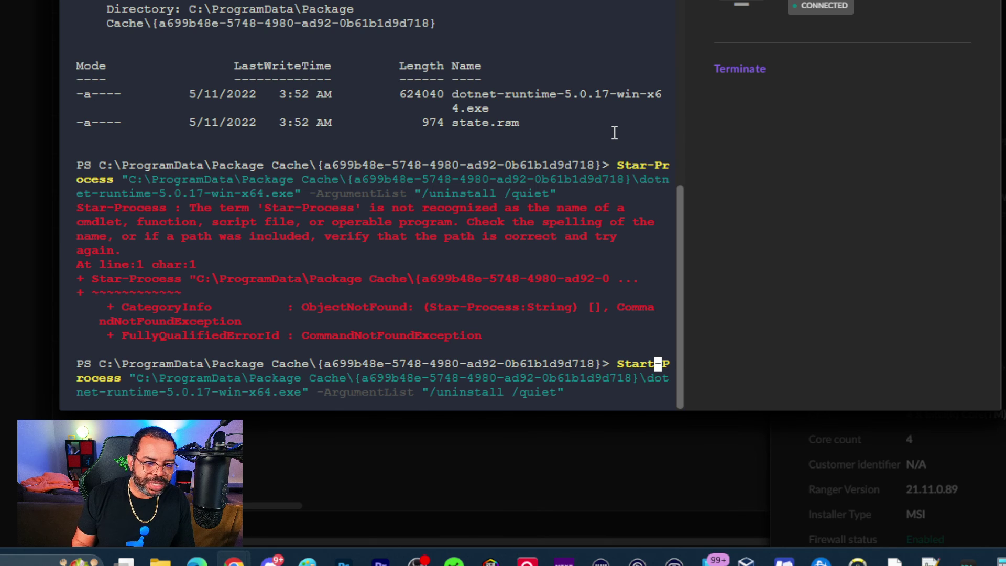
key("Return")
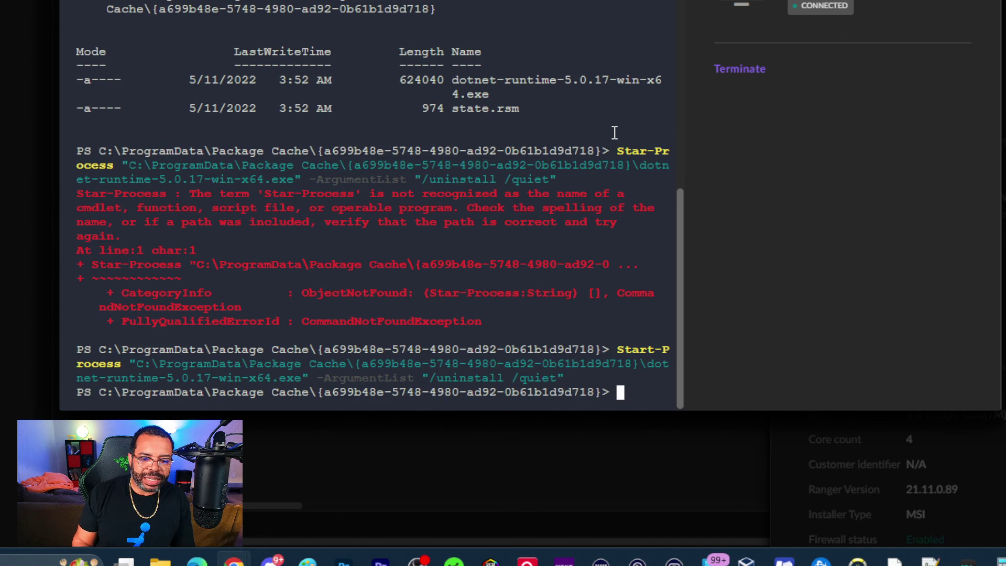
Re-list the package cache folder repeatedly with dir to check whether the .NET 5.0.17 installer remains.
type("dir")
key("Return")
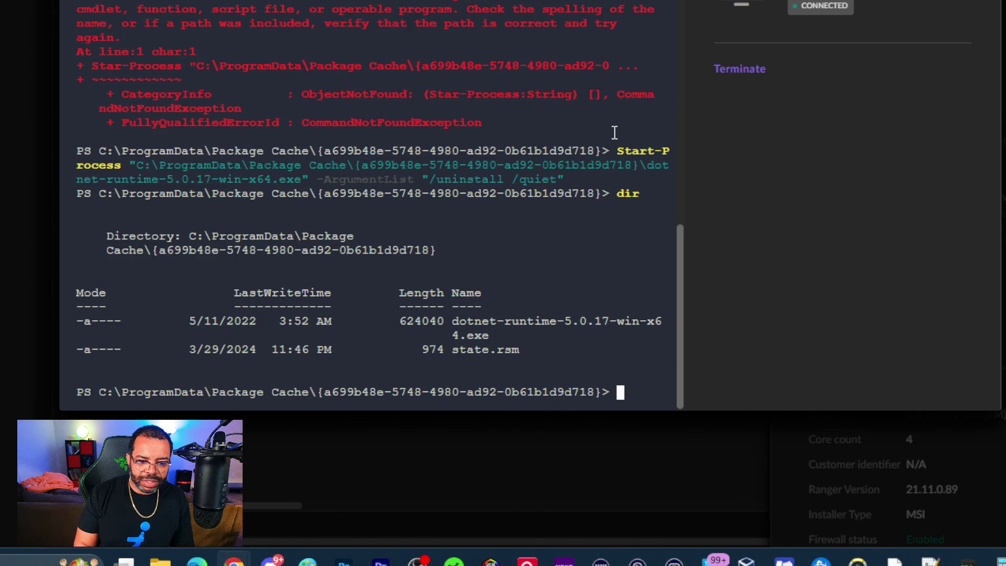
type("dir")
key("Return")
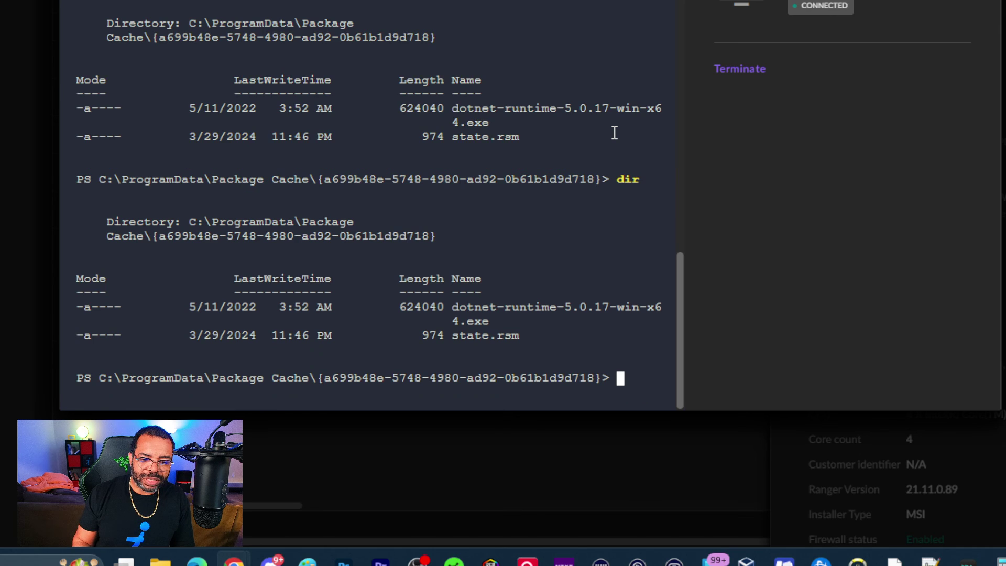
type("dir")
key("Return")
type("dir")
key("Return")
type("dir")
key("Return")
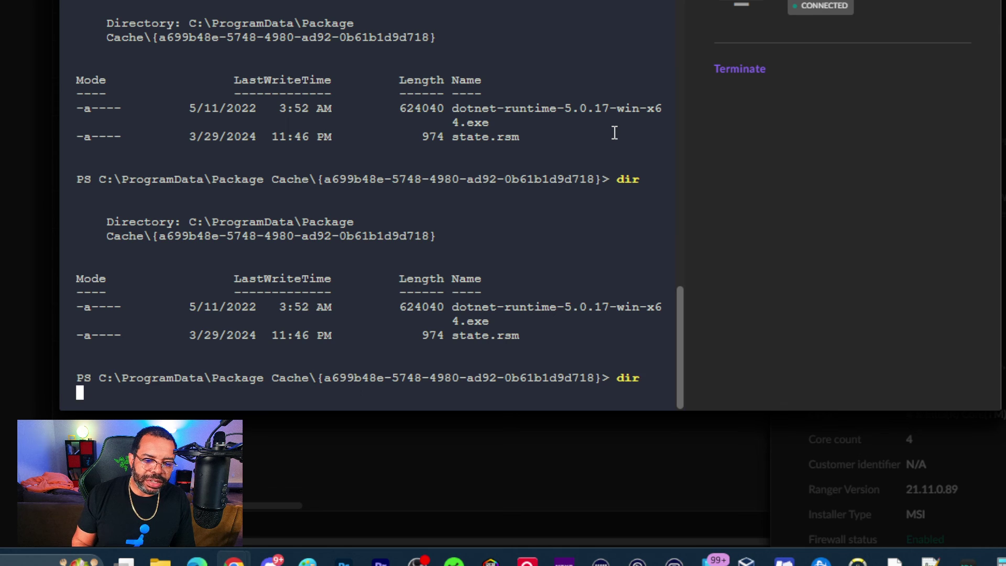
type("dir")
key("Return")
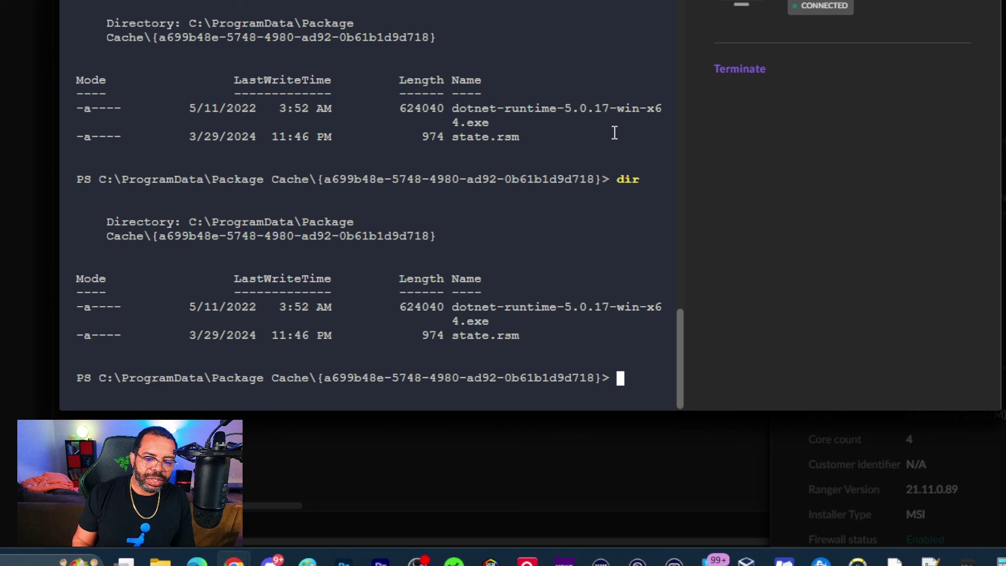
type("dir")
key("Return")
type("dir")
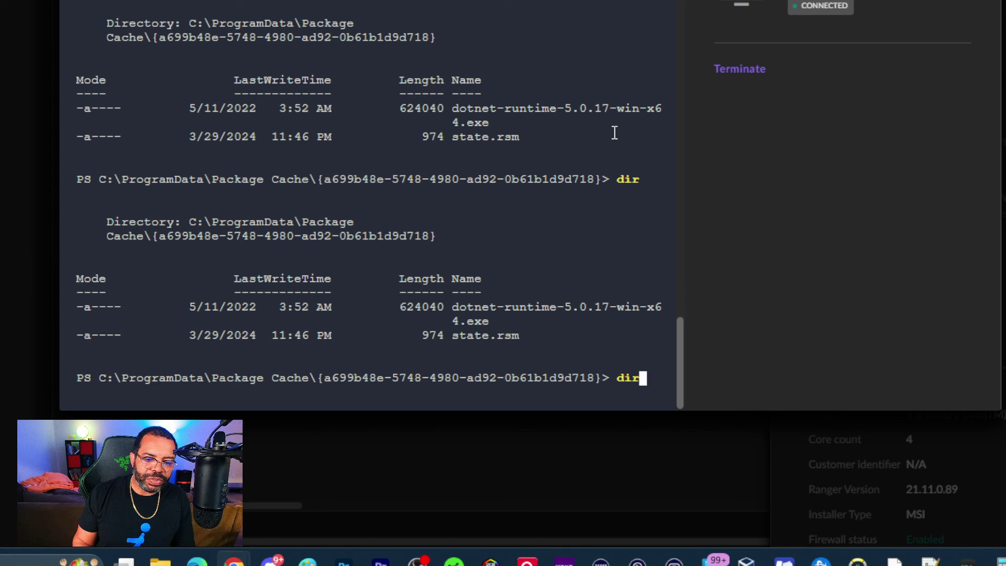
key("Return")
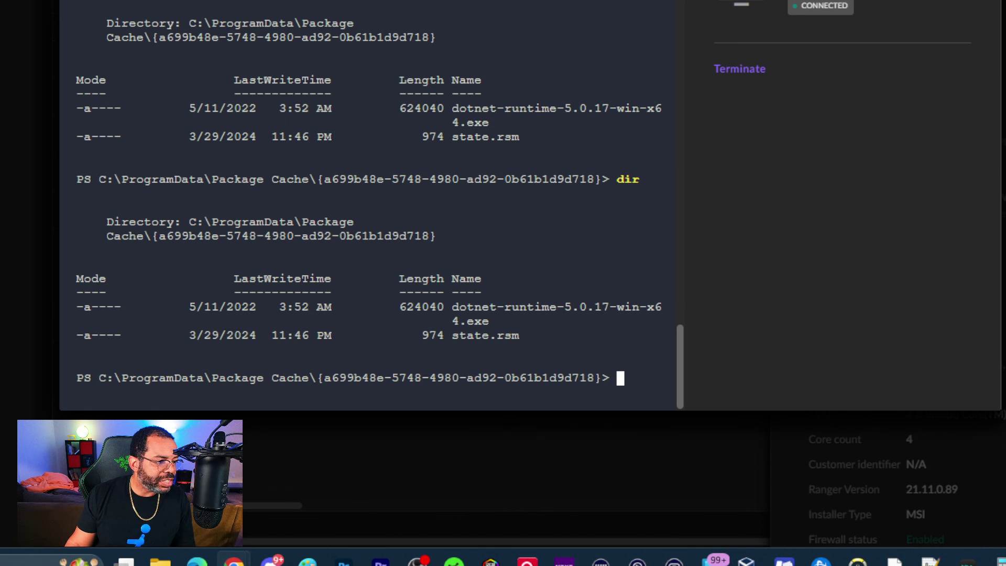
Run the folder listing three more times, then enter cd .. to move up a level.
type("dir")
key("Return")
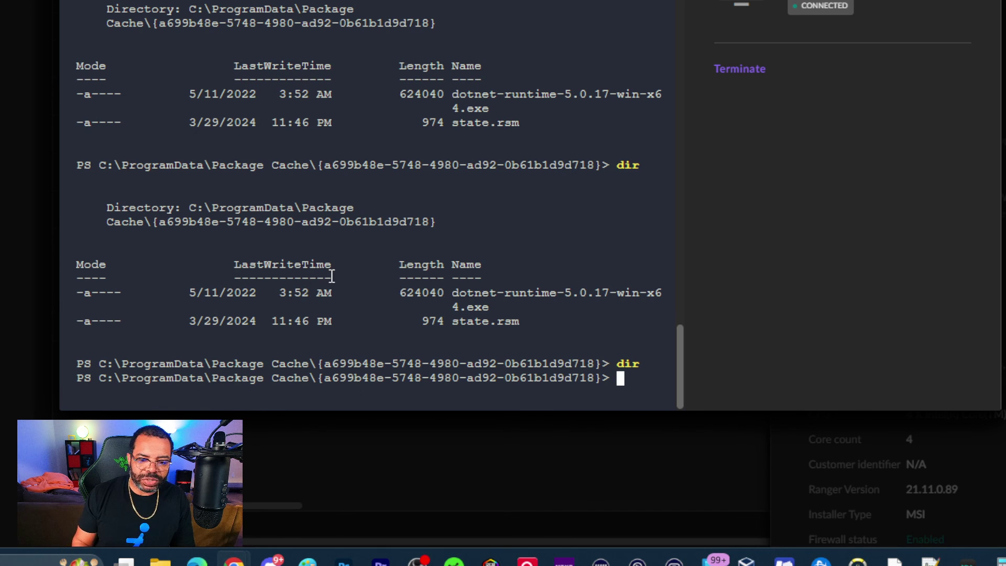
type("dir")
key("Return")
type("dir")
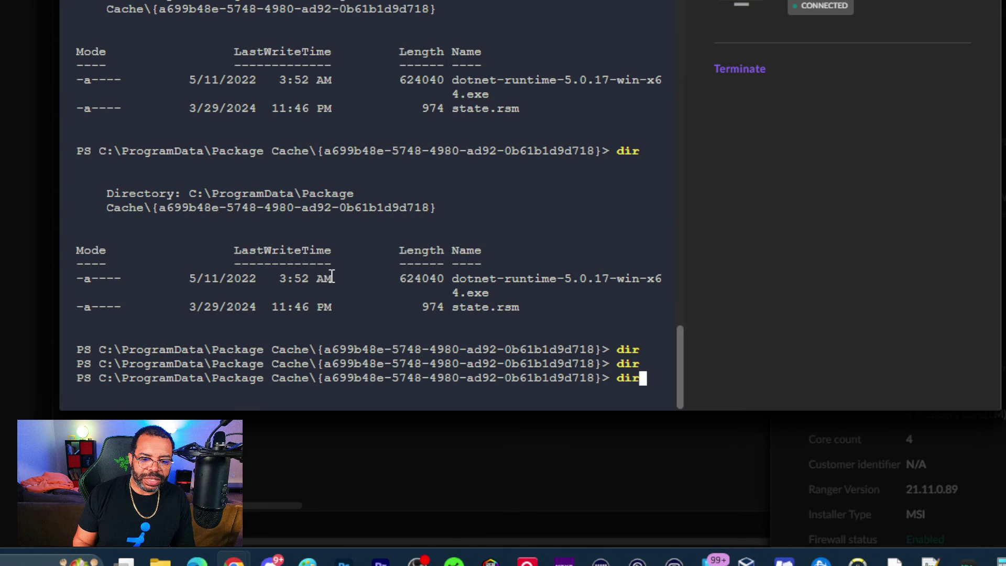
key("Return")
type("cd ..")
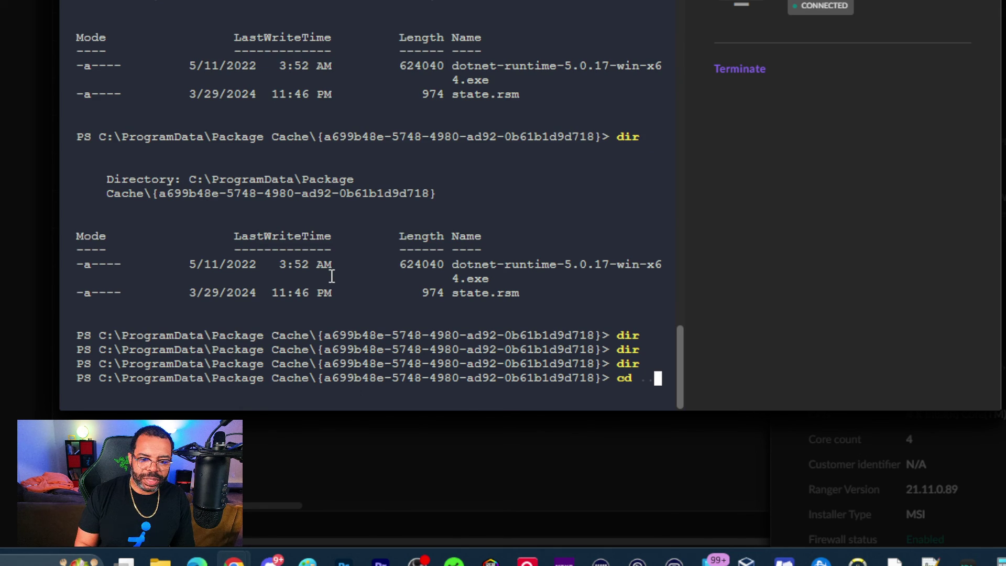
Move up to C:\ProgramData\Package Cache and list its GUID subfolders.
key("Return")
type("dir")
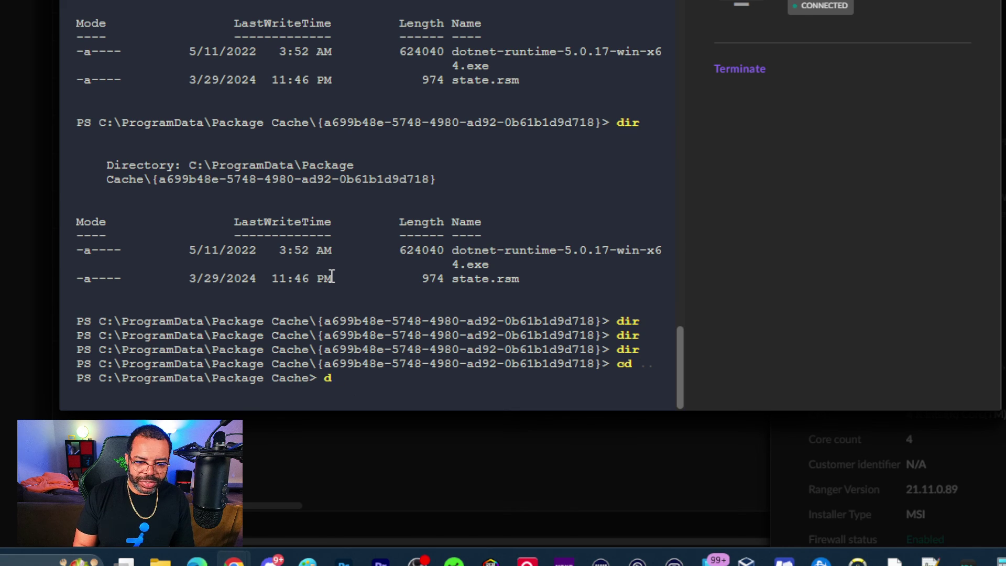
key("Return")
Copy the .NET folder's GUID and cd into it, which fails with a parser error.
scroll(448, 208, "up", 8)
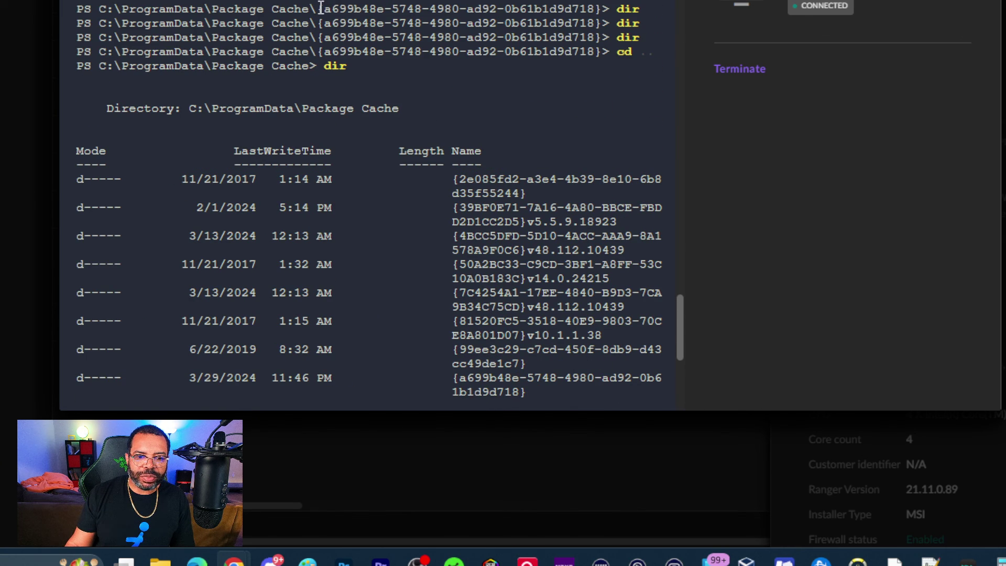
left_click_drag(318, 8, 607, 7)
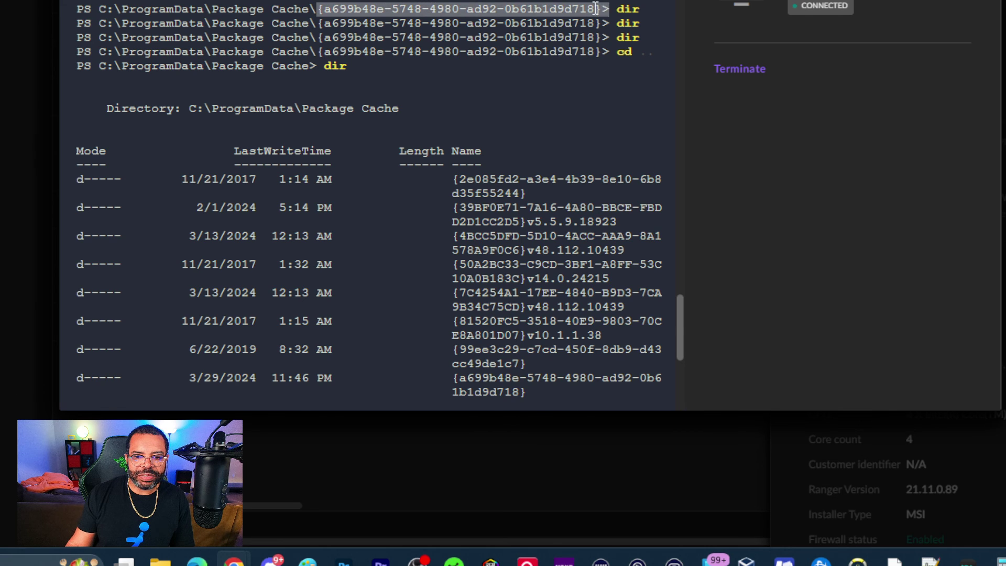
right_click(595, 6)
left_click(660, 91)
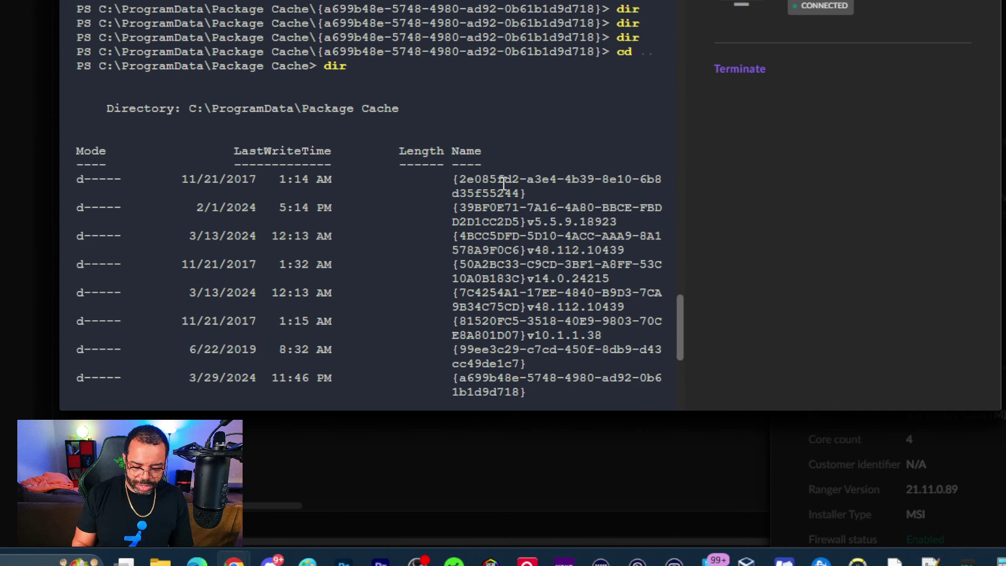
type("cd")
right_click(377, 147)
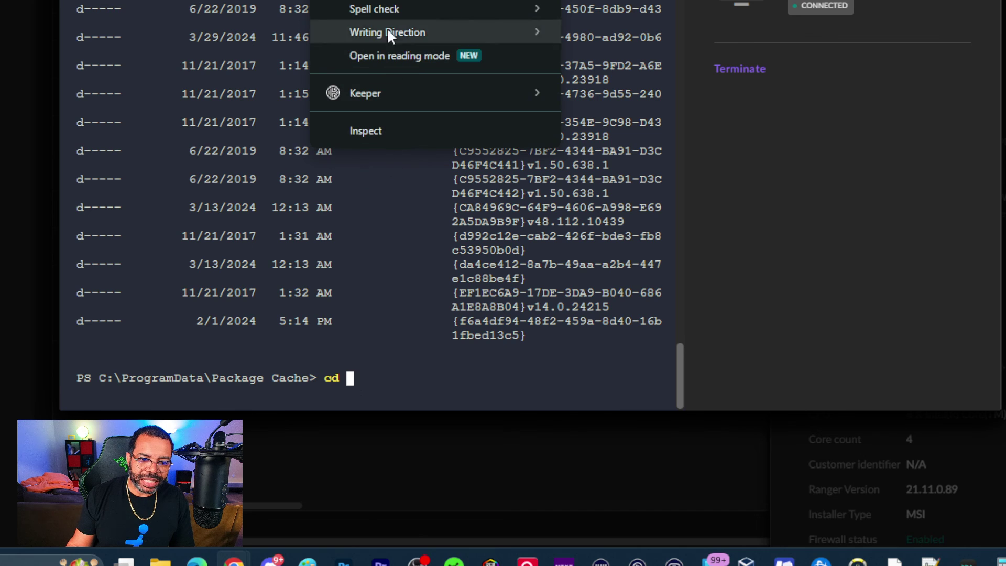
left_click(386, 1)
key("Return")
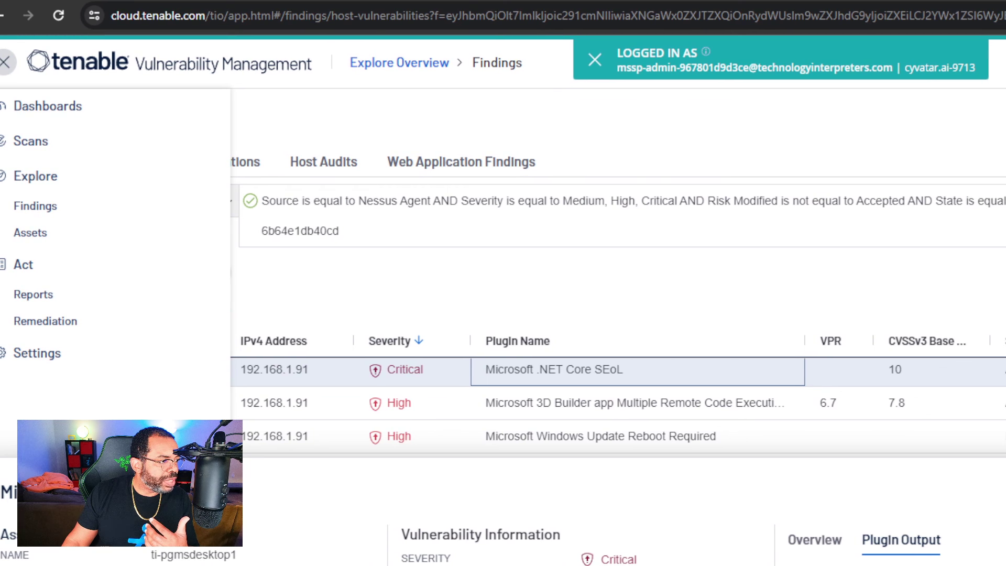
Go to the Tenable Scans page and select Basic Agent Scan under My Scans.
left_click(60, 149)
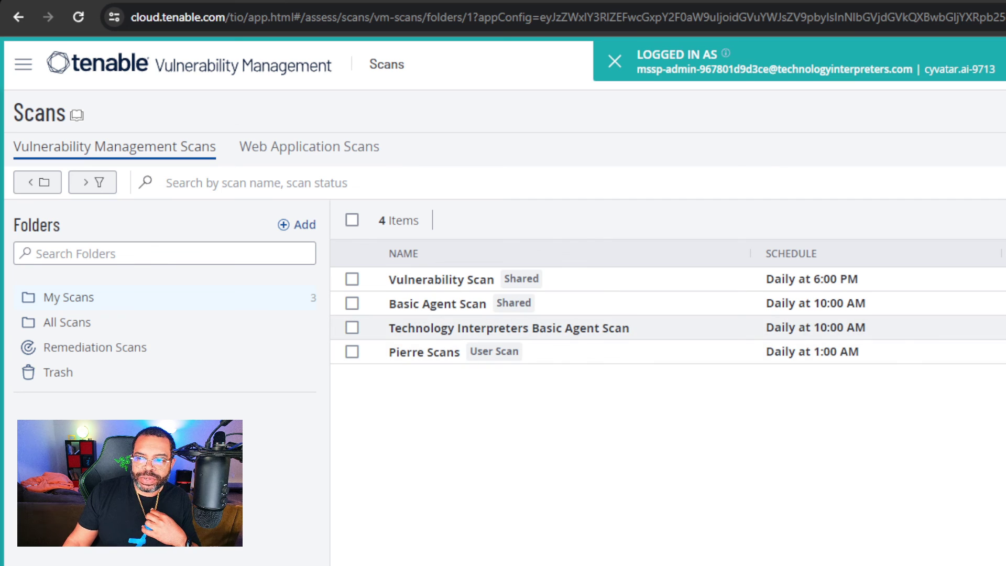
left_click(720, 303)
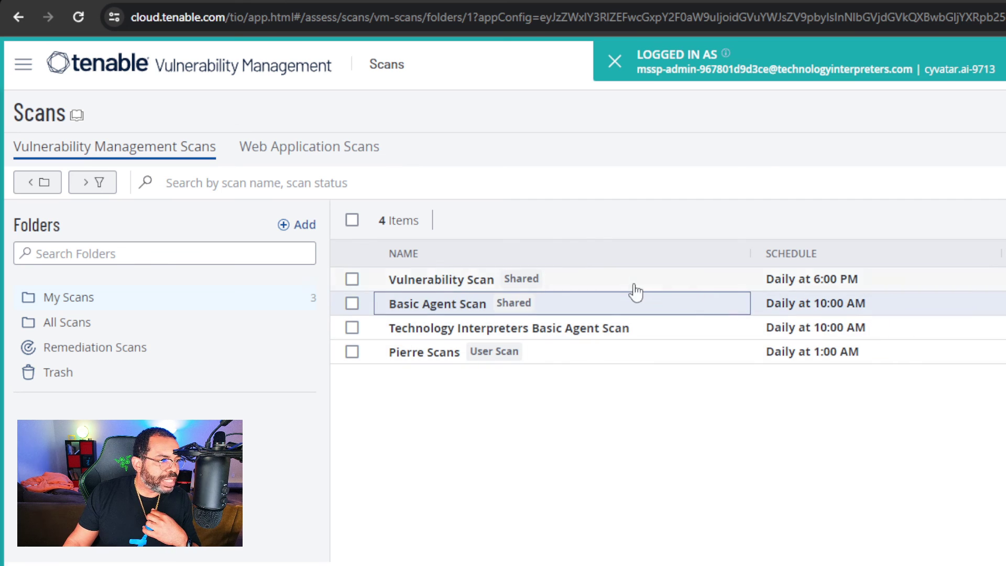